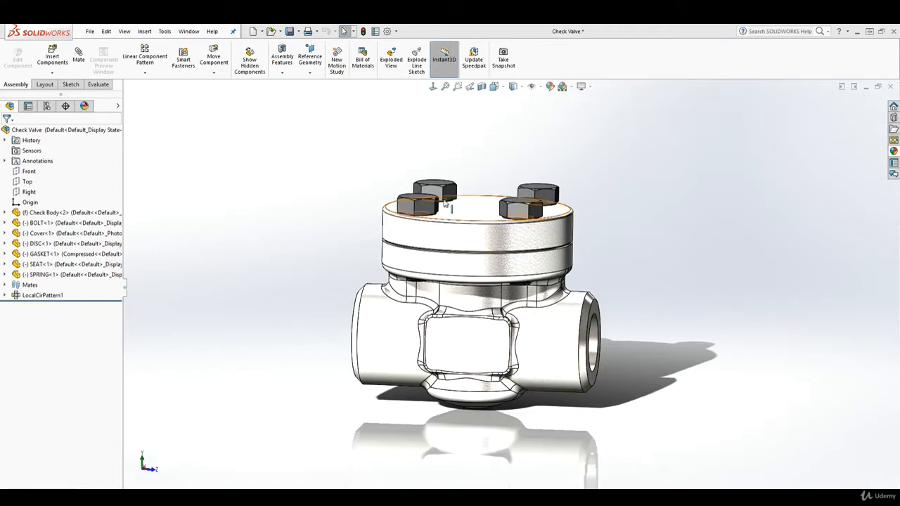
Step: Select the Top plane and orbit the Check Valve to view it from above
{"action": "left_click", "coordinate": [28, 182]}
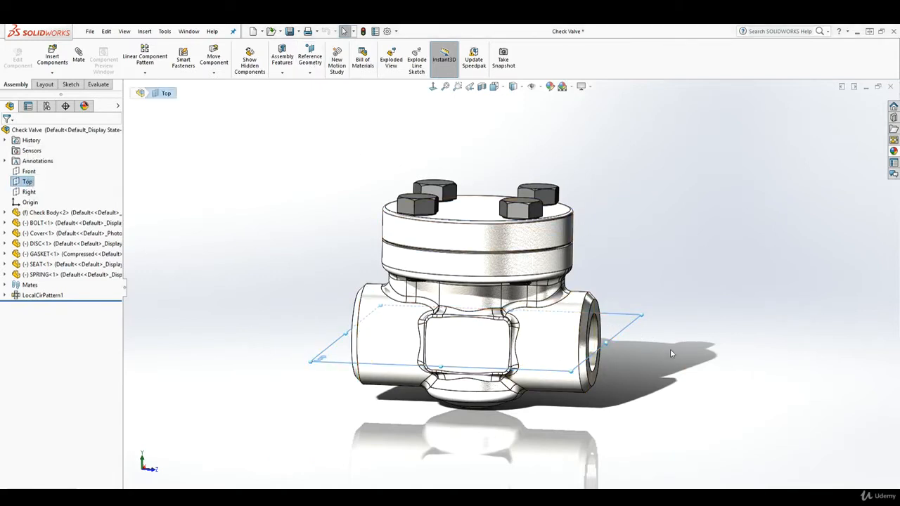
{"action": "middle_click_drag", "start_coordinate": [601, 327], "coordinate": [642, 366]}
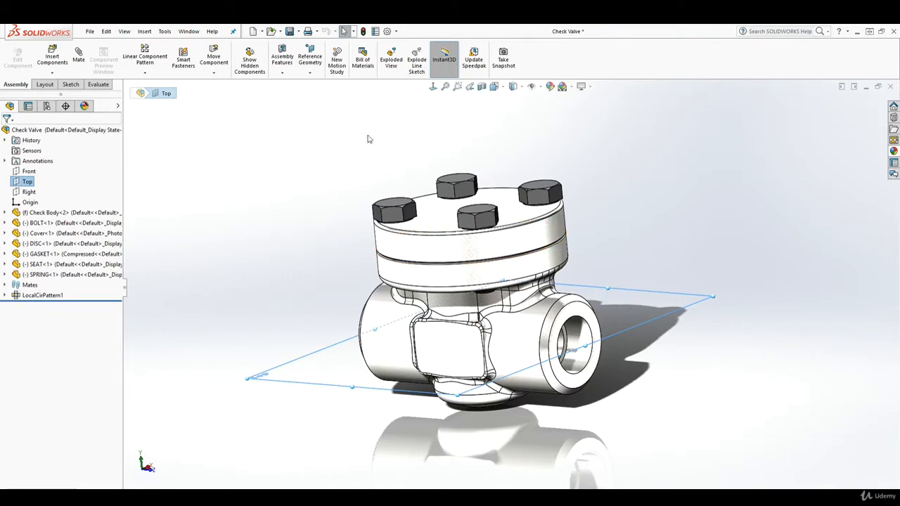
Step: Create reference plane PLANE1 offset 1.100in from the Top plane
{"action": "left_click", "coordinate": [310, 73]}
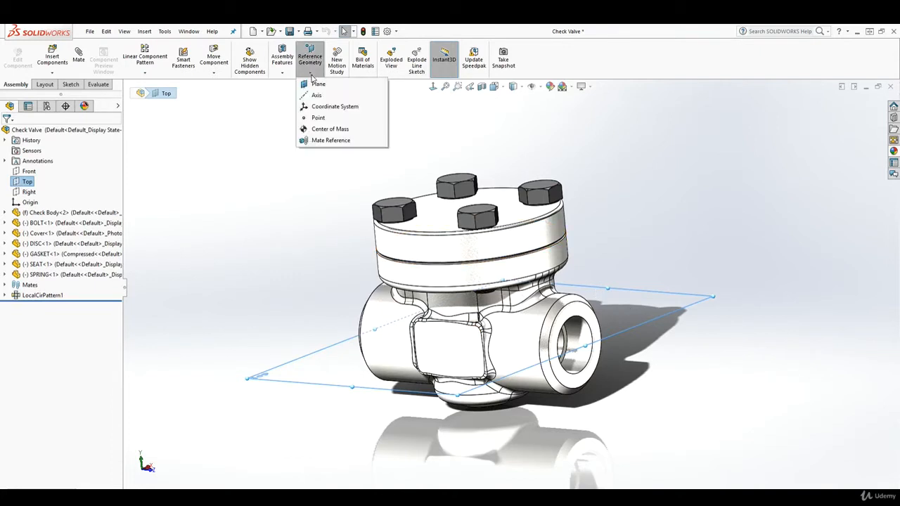
{"action": "left_click", "coordinate": [315, 85]}
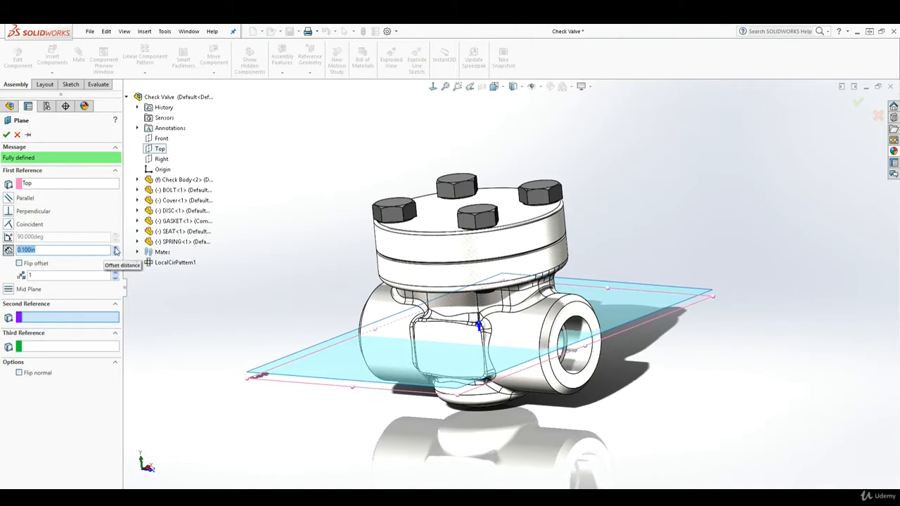
{"action": "left_click", "coordinate": [116, 251]}
{"action": "left_click", "coordinate": [116, 250]}
{"action": "left_click", "coordinate": [116, 251]}
{"action": "left_click", "coordinate": [116, 251]}
{"action": "left_click", "coordinate": [116, 250]}
{"action": "left_click", "coordinate": [116, 251]}
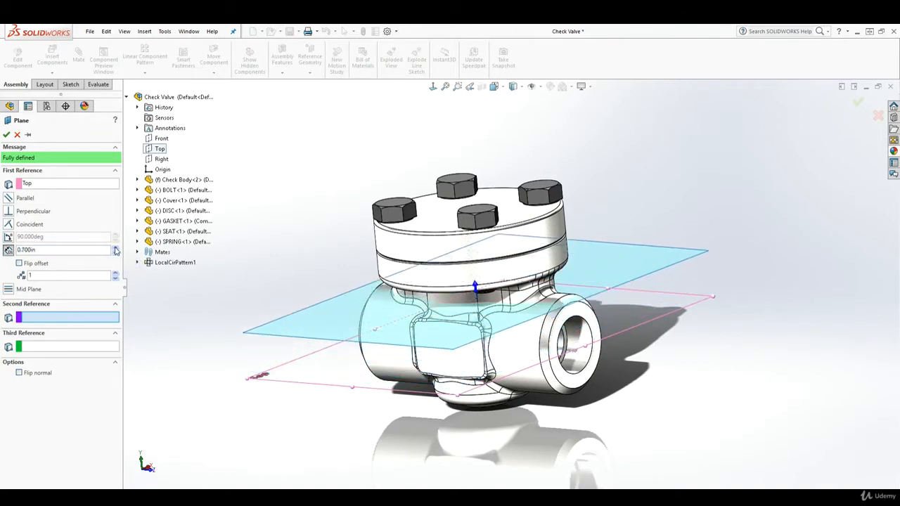
{"action": "left_click", "coordinate": [116, 250]}
{"action": "left_click", "coordinate": [116, 251]}
{"action": "left_click", "coordinate": [116, 250]}
{"action": "left_click", "coordinate": [116, 251]}
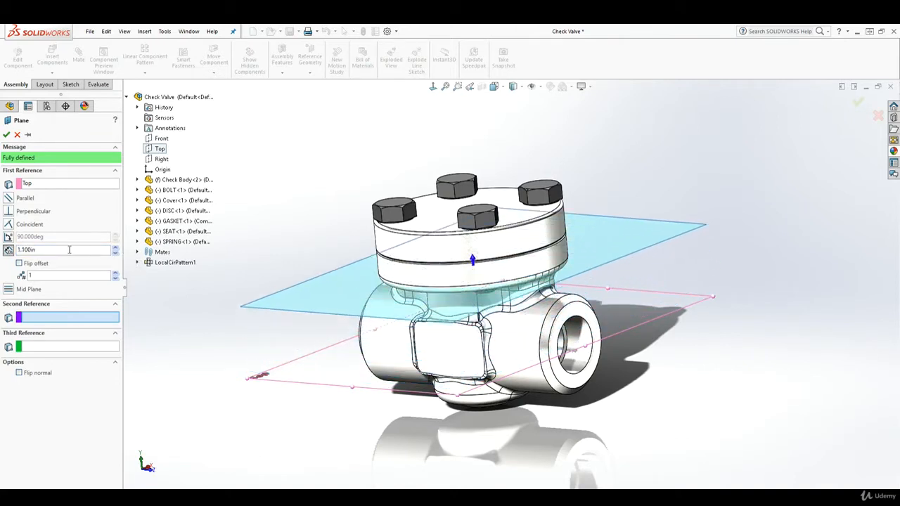
{"action": "middle_click_drag", "start_coordinate": [492, 328], "coordinate": [514, 322]}
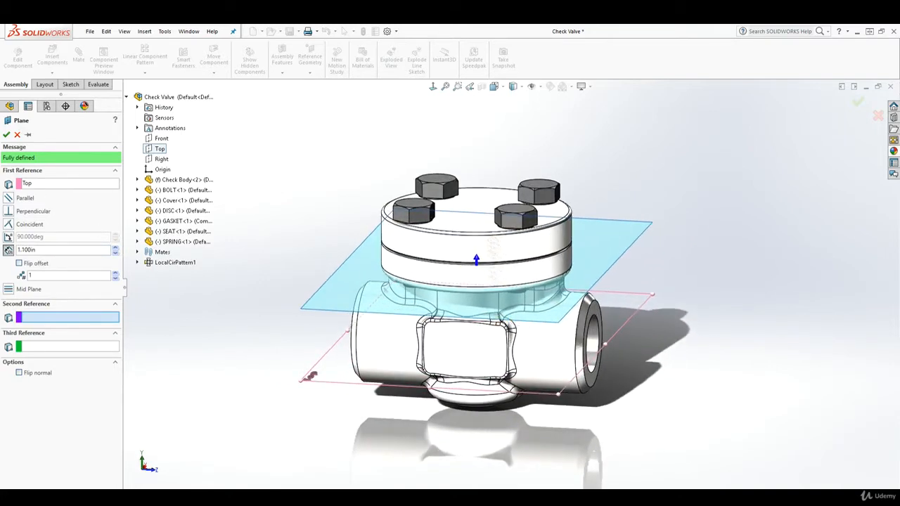
{"action": "left_click", "coordinate": [6, 136]}
{"action": "scroll", "coordinate": [567, 338], "scroll_direction": "up", "scroll_amount": 2}
{"action": "middle_click_drag", "start_coordinate": [568, 339], "coordinate": [533, 354]}
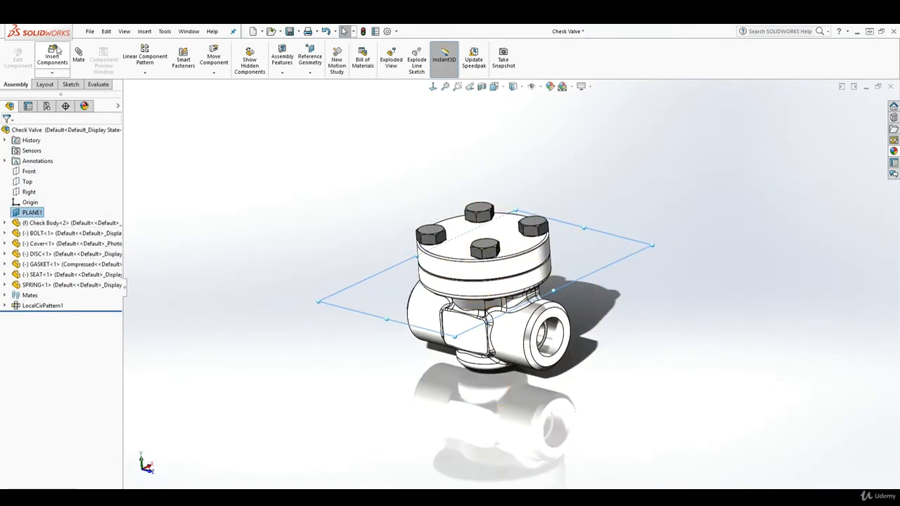
Step: Start Sketch1 on PLANE1 and view it normal to the plane
{"action": "left_click", "coordinate": [70, 84]}
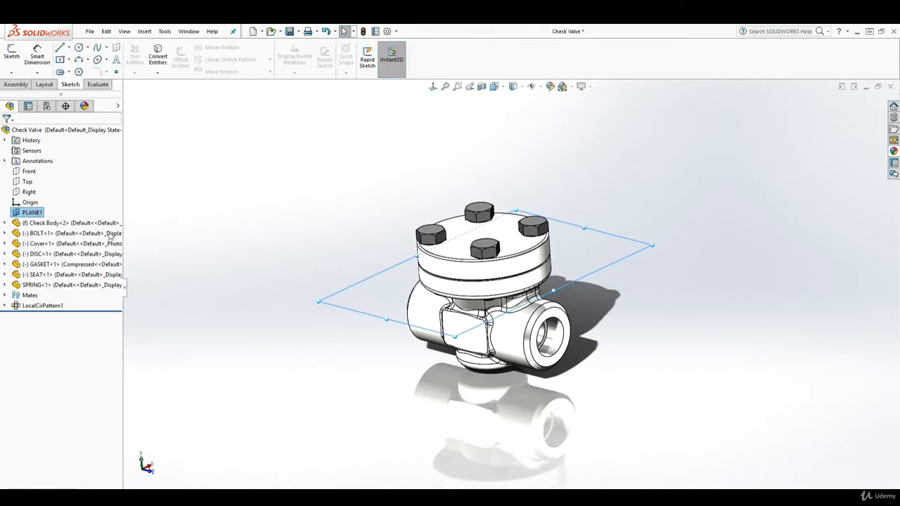
{"action": "left_click", "coordinate": [12, 53]}
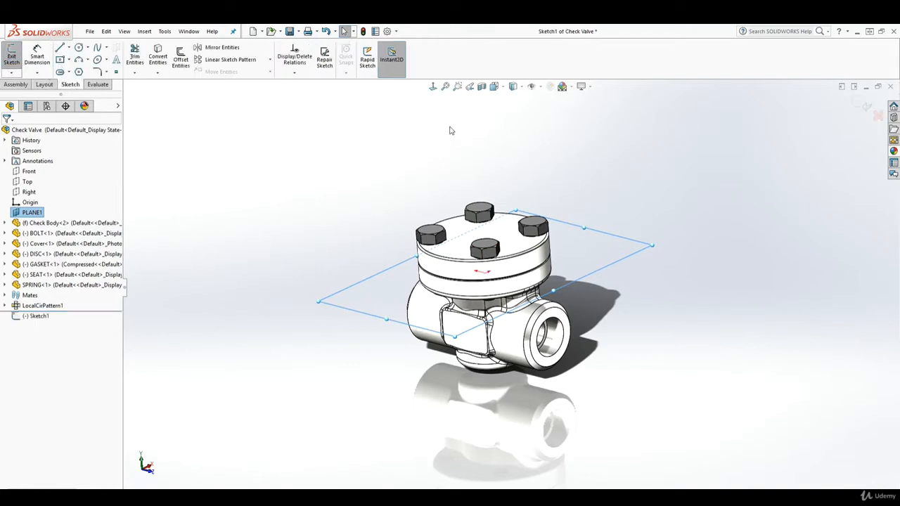
{"action": "left_click", "coordinate": [434, 87]}
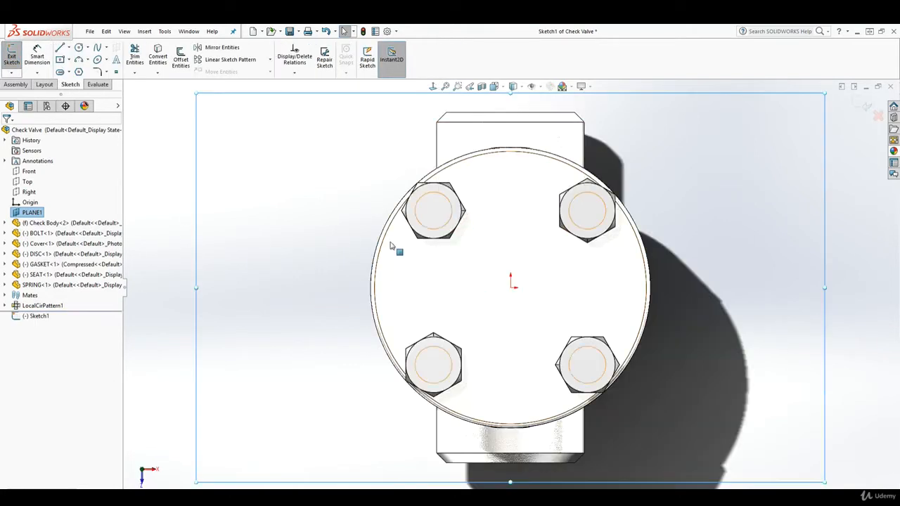
Step: Draw a large circle centred on the origin that surrounds the whole valve
{"action": "left_click", "coordinate": [78, 48]}
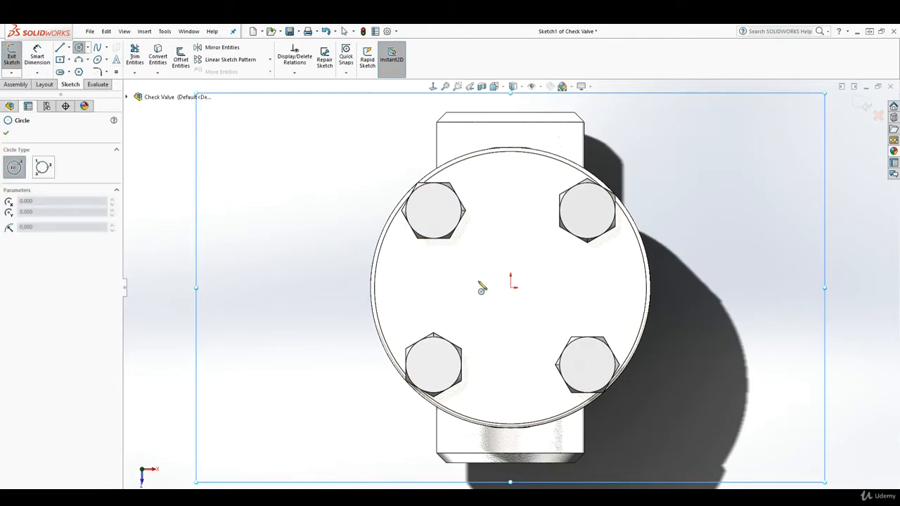
{"action": "left_click", "coordinate": [511, 286]}
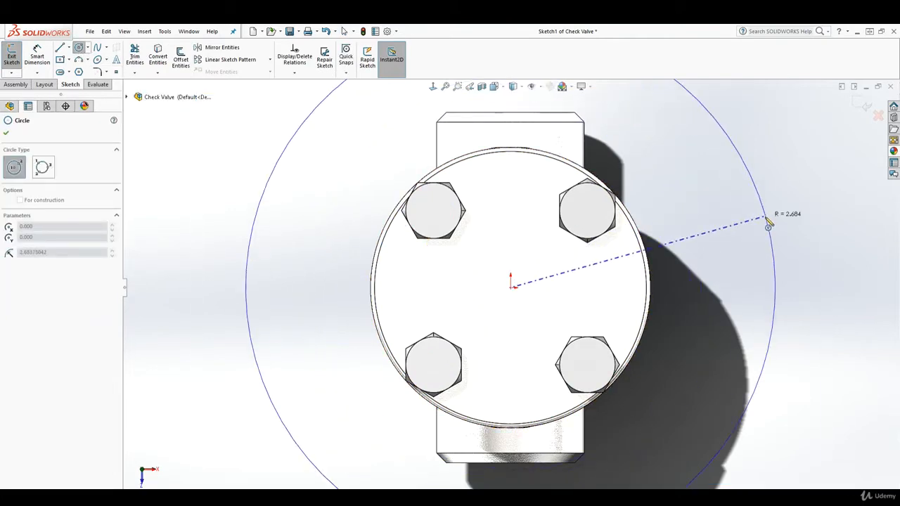
{"action": "scroll", "coordinate": [768, 221], "scroll_direction": "down", "scroll_amount": 2}
{"action": "scroll", "coordinate": [693, 241], "scroll_direction": "up", "scroll_amount": 5}
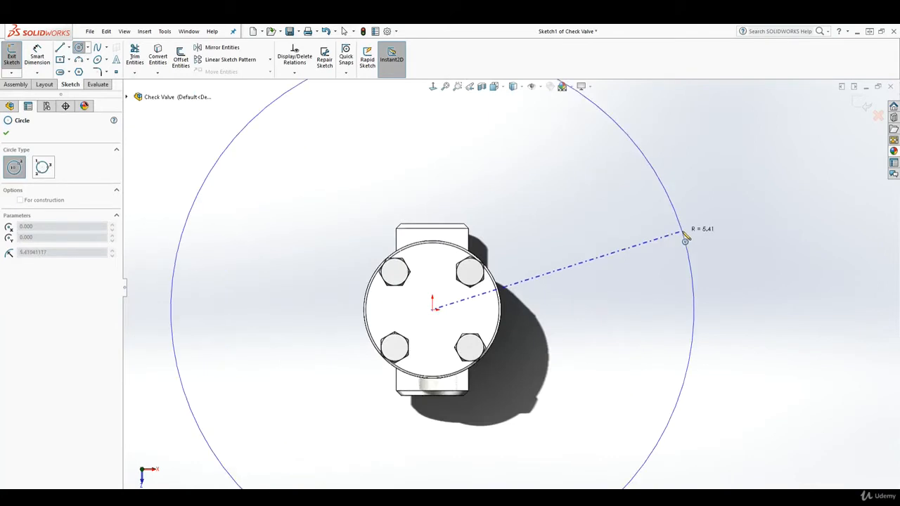
{"action": "left_click", "coordinate": [745, 219]}
{"action": "scroll", "coordinate": [683, 312], "scroll_direction": "up", "scroll_amount": 2}
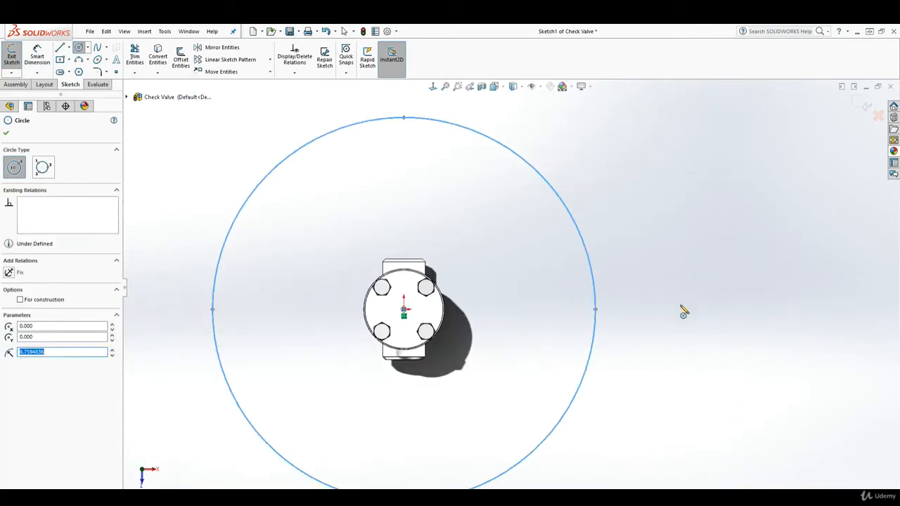
{"action": "scroll", "coordinate": [661, 331], "scroll_direction": "up", "scroll_amount": 3}
{"action": "scroll", "coordinate": [505, 306], "scroll_direction": "down", "scroll_amount": 2}
{"action": "key", "text": "Escape"}
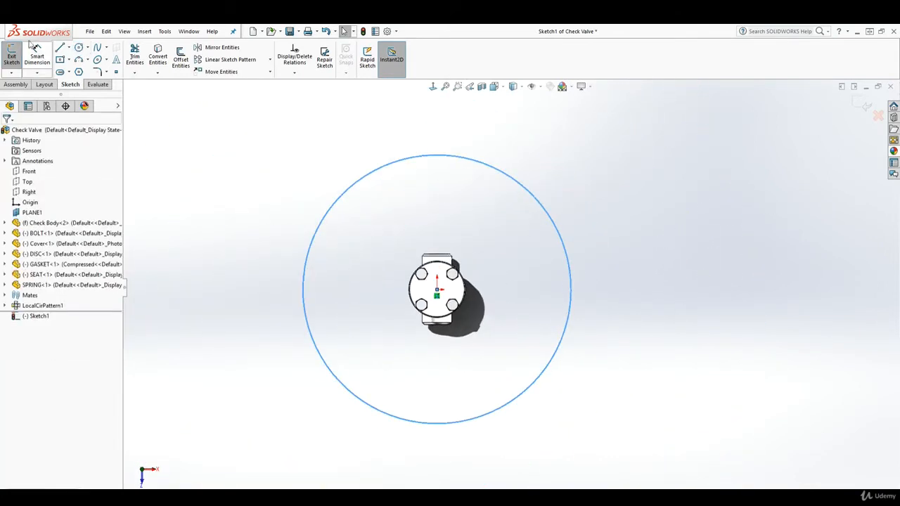
Step: Draw two lines from the origin to the circle near its top point
{"action": "left_click", "coordinate": [60, 48]}
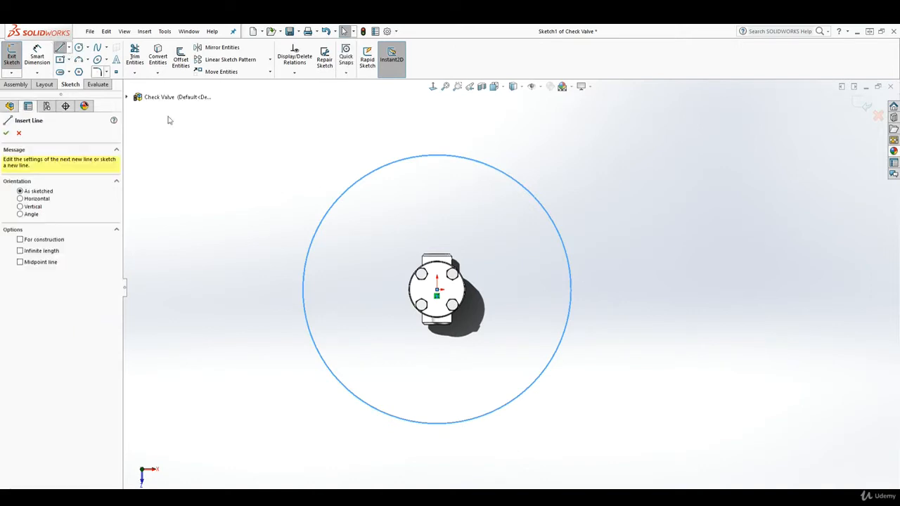
{"action": "left_click", "coordinate": [437, 290]}
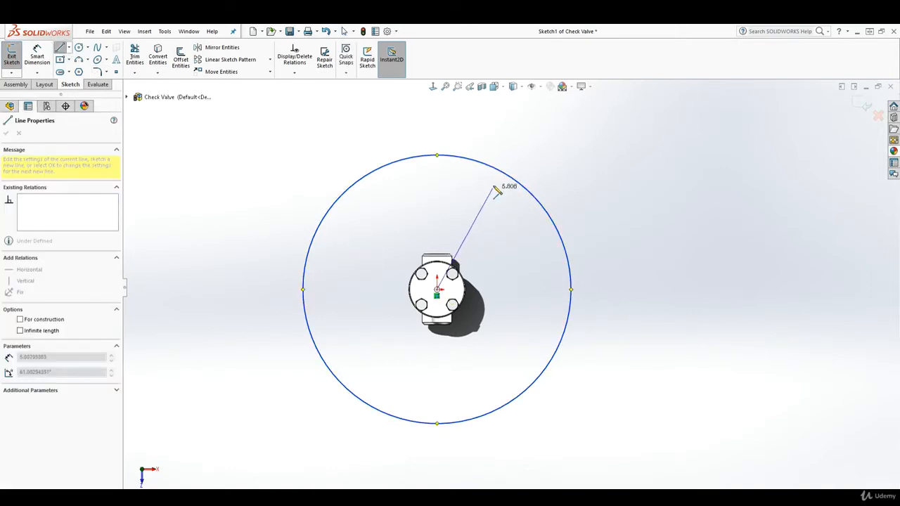
{"action": "left_click", "coordinate": [504, 176]}
{"action": "key", "text": "Escape"}
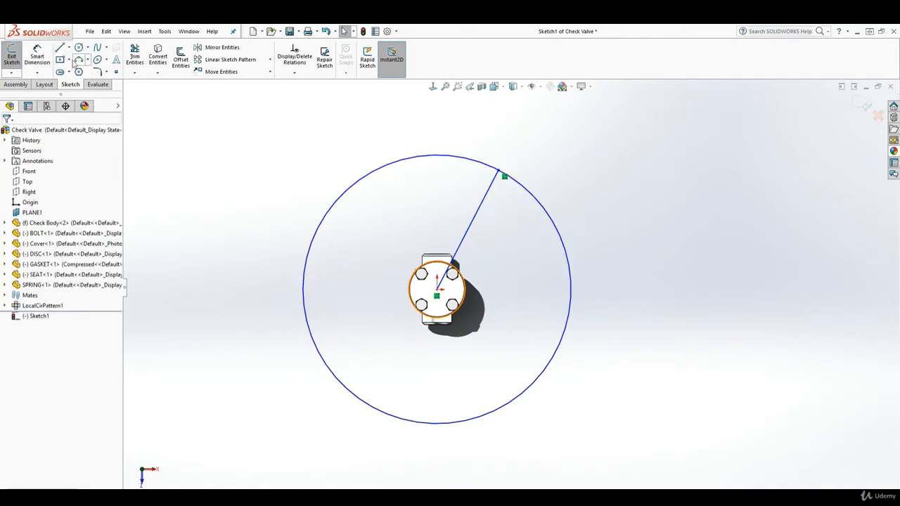
{"action": "left_click", "coordinate": [61, 48]}
{"action": "left_click", "coordinate": [437, 289]}
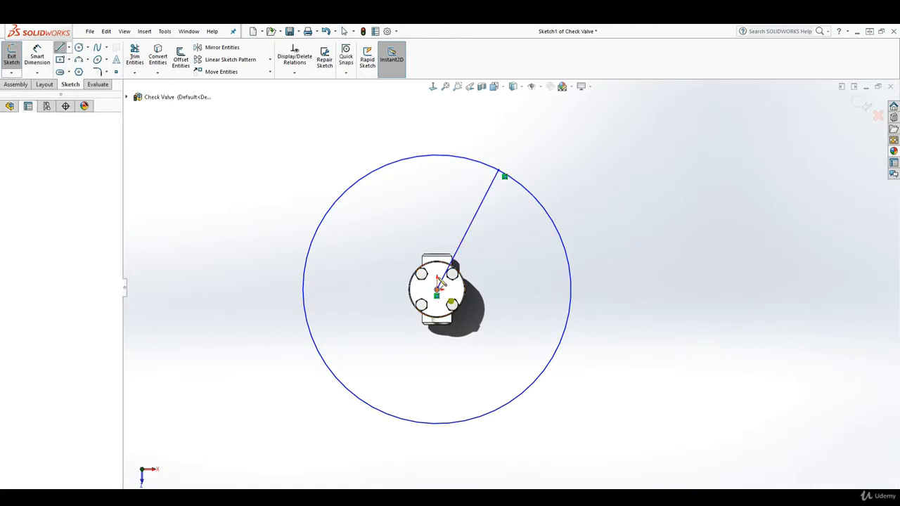
{"action": "left_click", "coordinate": [441, 153]}
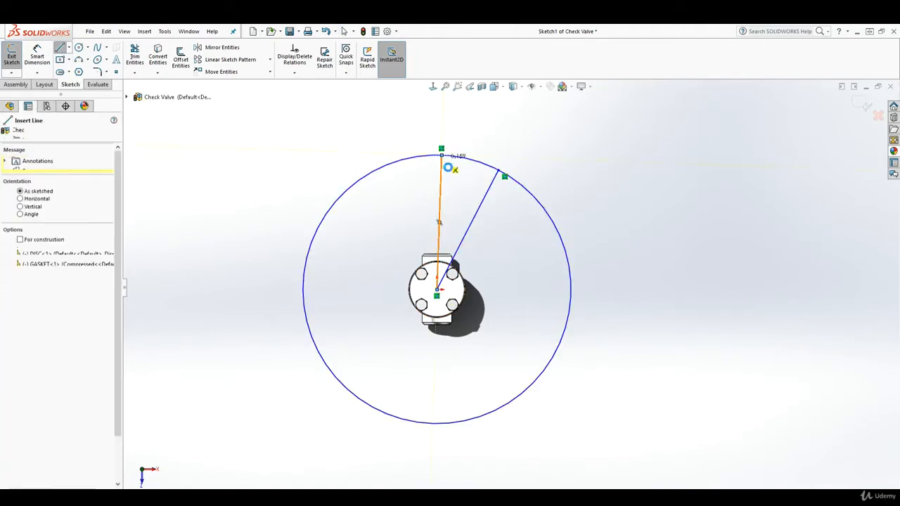
{"action": "key", "text": "Escape"}
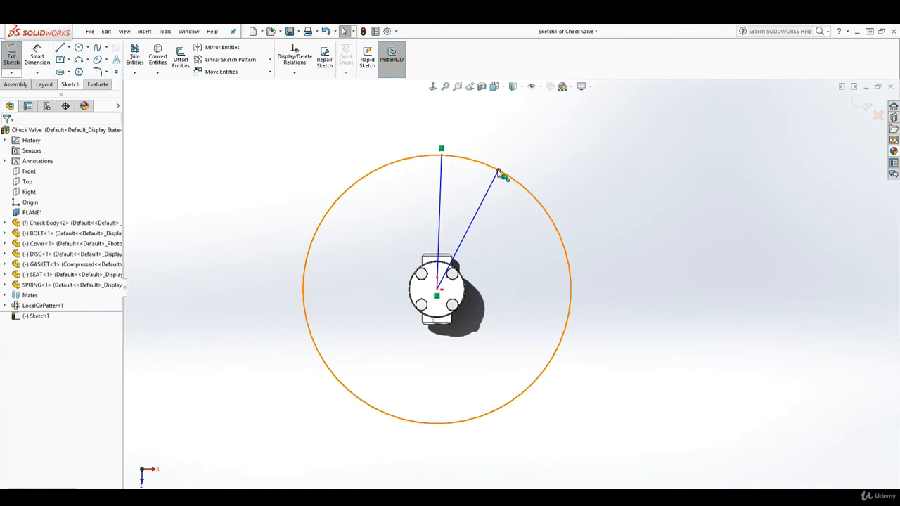
{"action": "left_click_drag", "start_coordinate": [493, 168], "coordinate": [465, 156]}
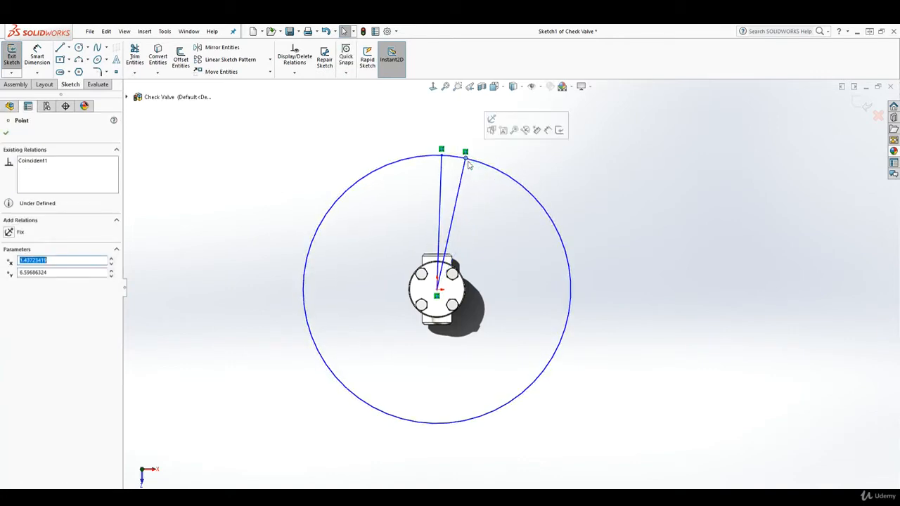
Step: Dimension the big circle with a 13 diameter
{"action": "left_click", "coordinate": [37, 51]}
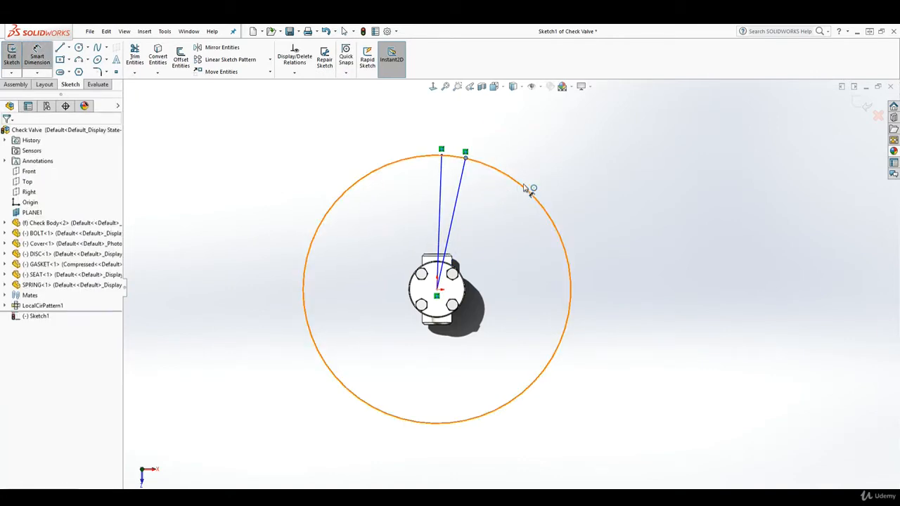
{"action": "left_click", "coordinate": [528, 187]}
{"action": "key", "text": "Escape"}
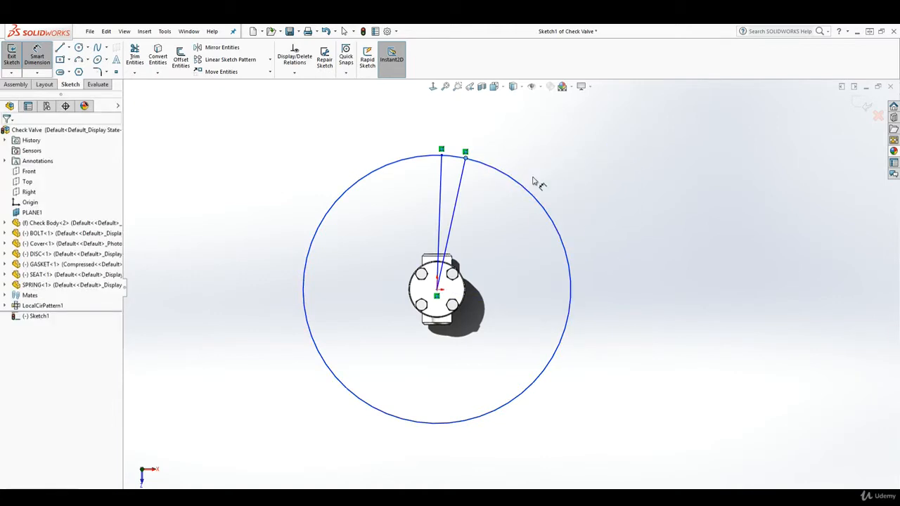
{"action": "left_click", "coordinate": [529, 193]}
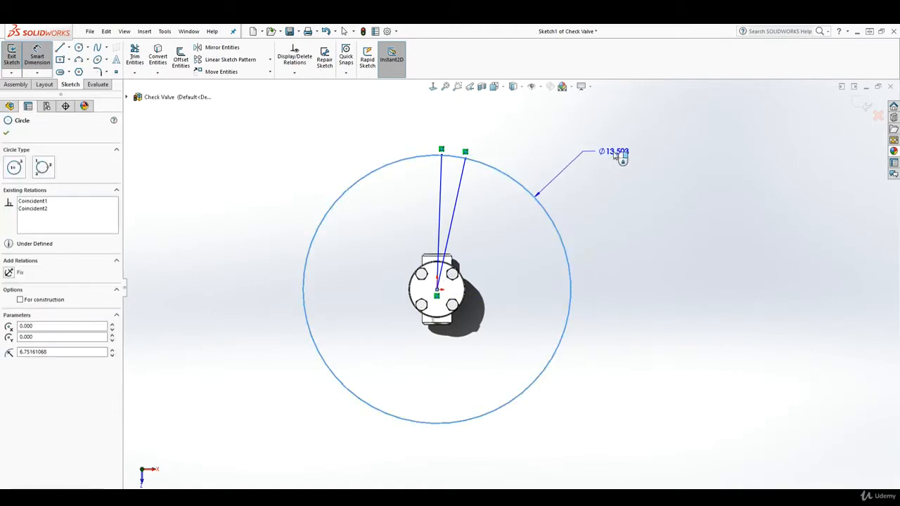
{"action": "left_click", "coordinate": [617, 156]}
{"action": "type", "text": "13"}
{"action": "key", "text": "Return"}
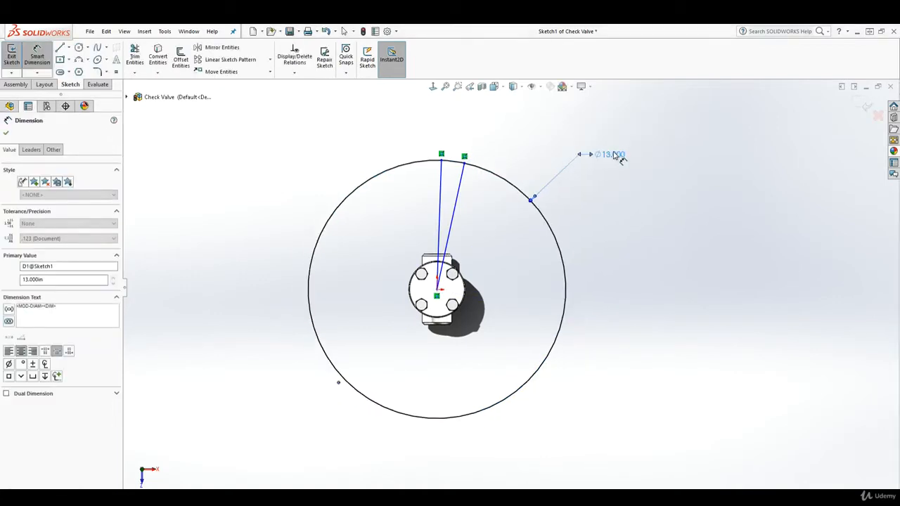
Step: Trim the short arc between the two radial lines and select the slanted line
{"action": "left_click", "coordinate": [134, 55]}
{"action": "left_click", "coordinate": [453, 164]}
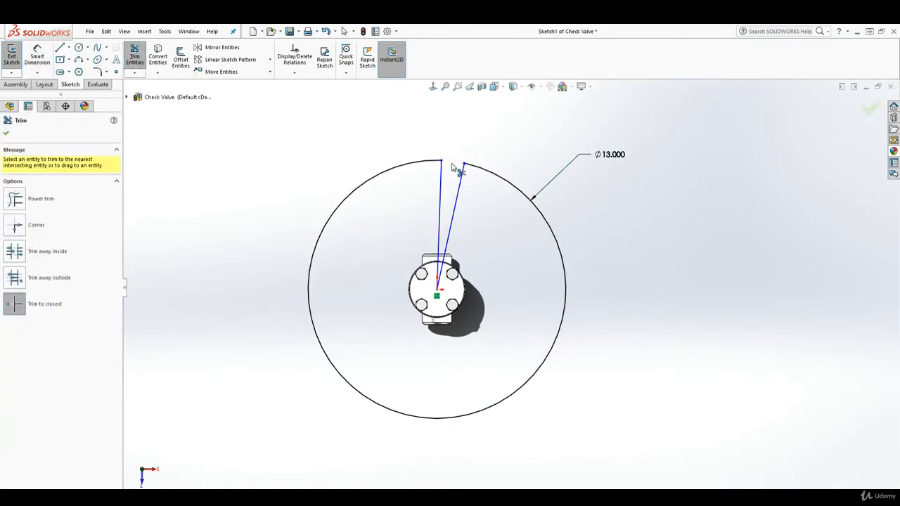
{"action": "key", "text": "Escape"}
{"action": "left_click_drag", "start_coordinate": [472, 222], "coordinate": [419, 202]}
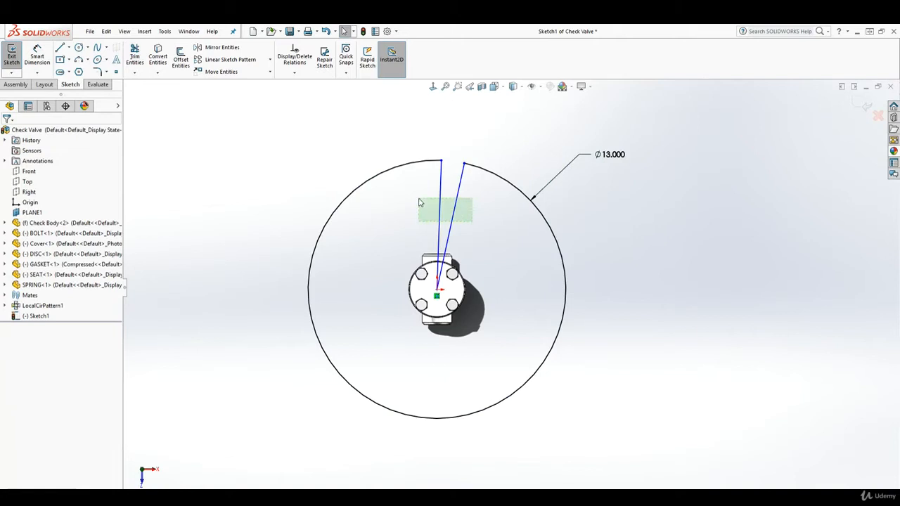
{"action": "left_click", "coordinate": [457, 204]}
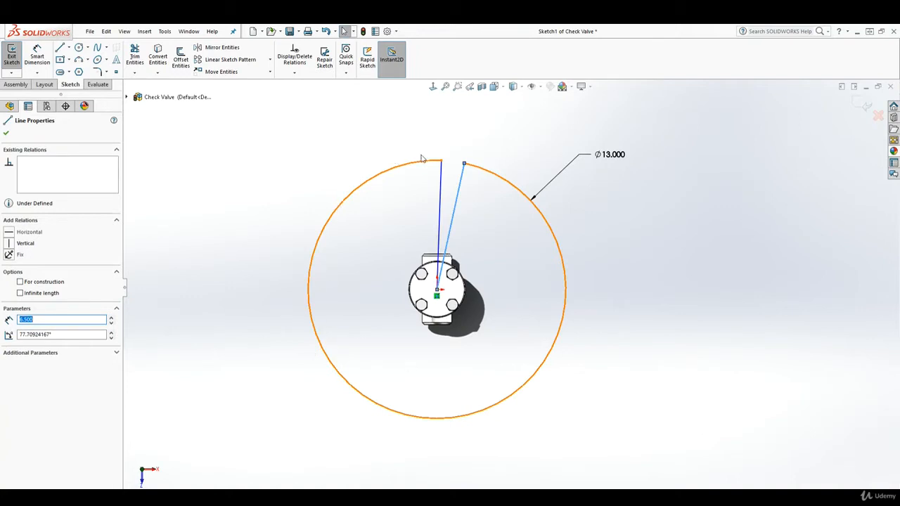
Step: Convert both radial lines to construction geometry and delete them
{"action": "left_click", "coordinate": [19, 282]}
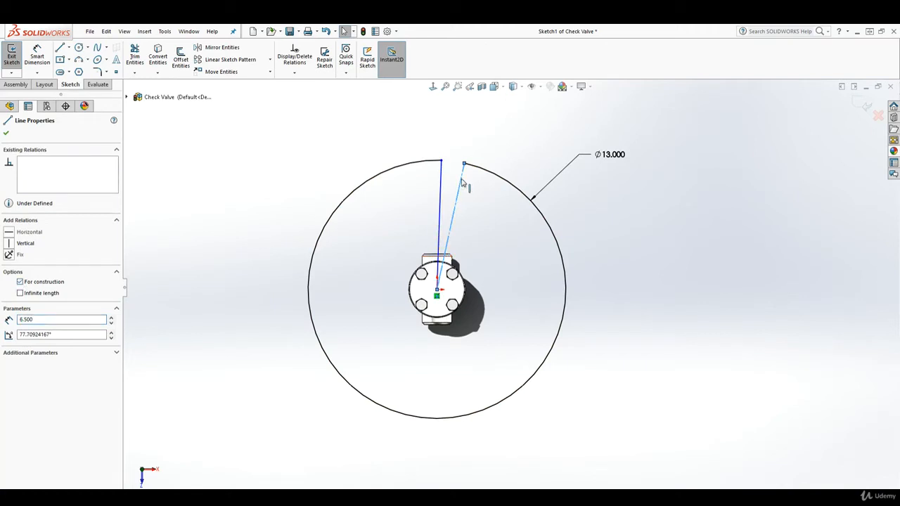
{"action": "left_click", "coordinate": [442, 193]}
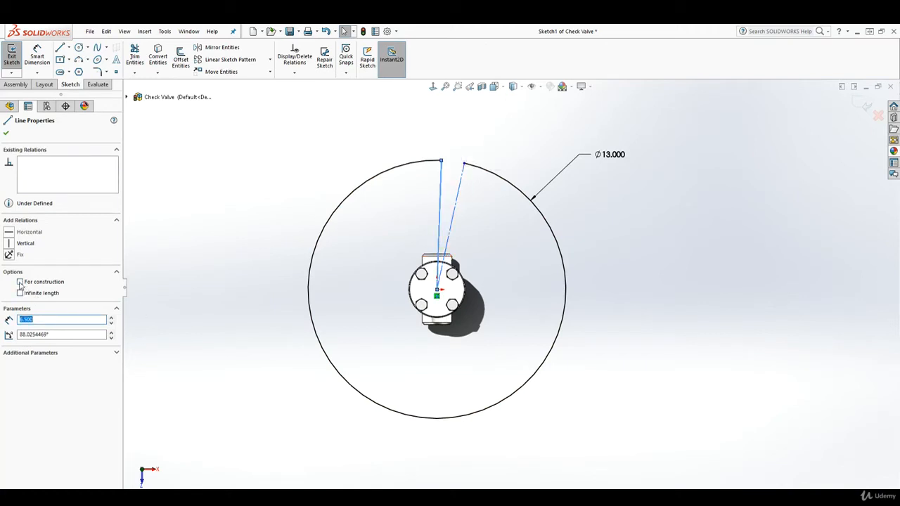
{"action": "left_click", "coordinate": [20, 282]}
{"action": "left_click", "coordinate": [536, 309]}
{"action": "middle_click_drag", "start_coordinate": [625, 336], "coordinate": [565, 399]}
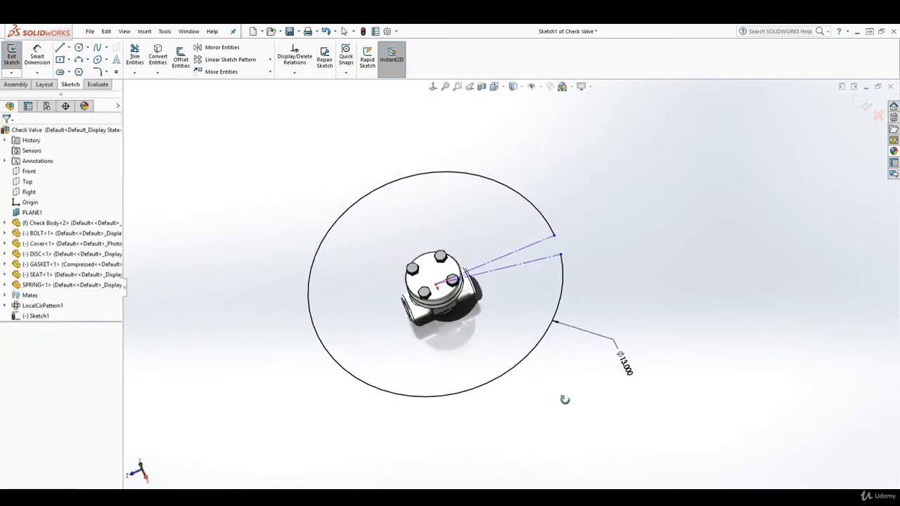
{"action": "left_click_drag", "start_coordinate": [531, 280], "coordinate": [499, 232]}
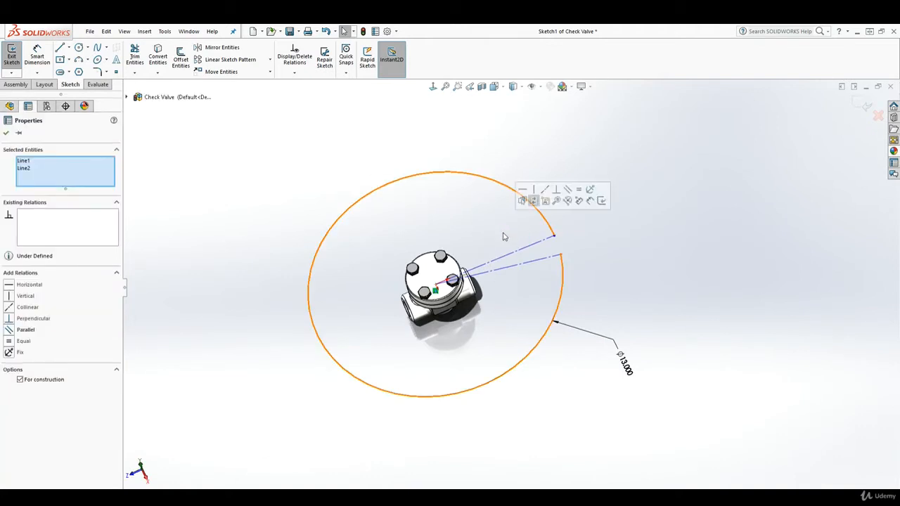
{"action": "key", "text": "Delete"}
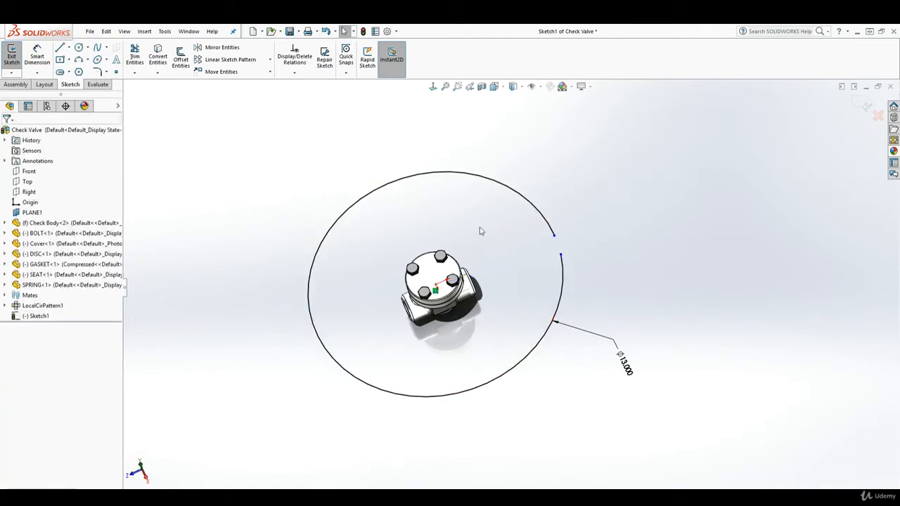
Step: Drag the arc's lower endpoint up to narrow the gap, then exit Sketch1
{"action": "middle_click_drag", "start_coordinate": [546, 309], "coordinate": [518, 309]}
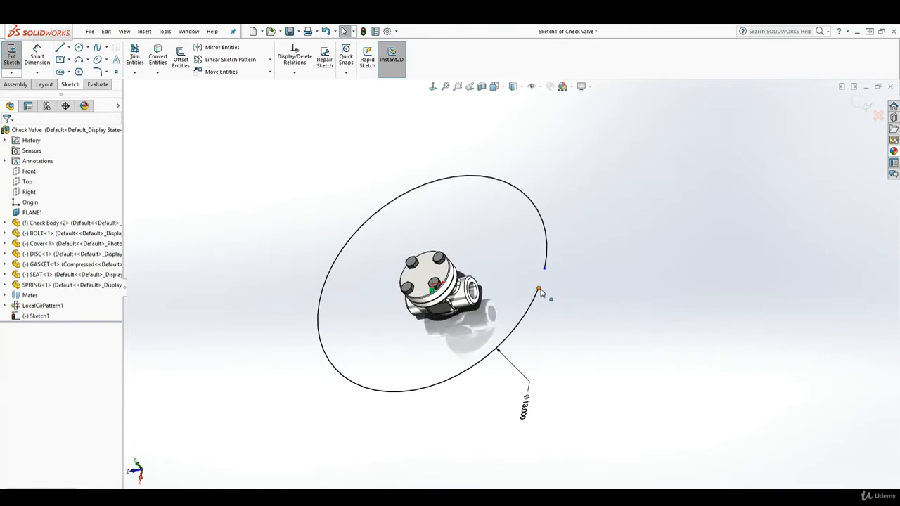
{"action": "left_click_drag", "start_coordinate": [539, 289], "coordinate": [543, 280]}
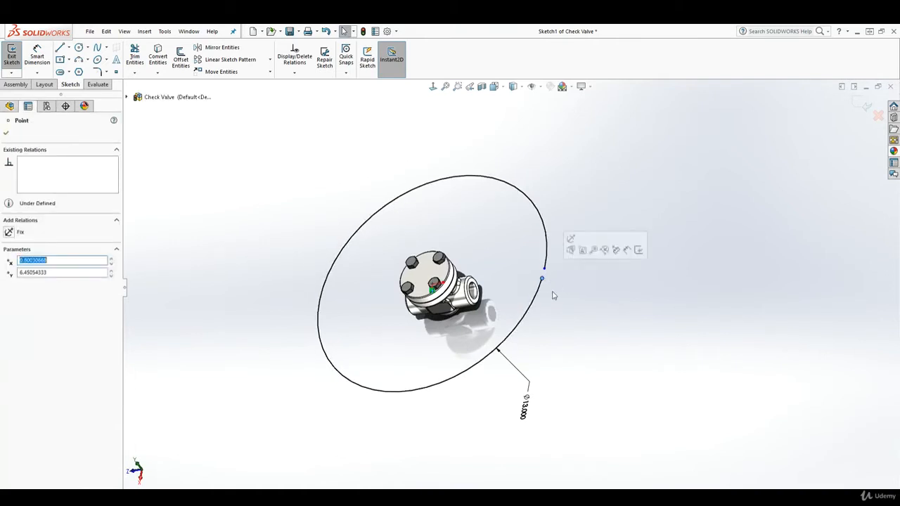
{"action": "left_click", "coordinate": [595, 329]}
{"action": "middle_click_drag", "start_coordinate": [598, 333], "coordinate": [624, 345]}
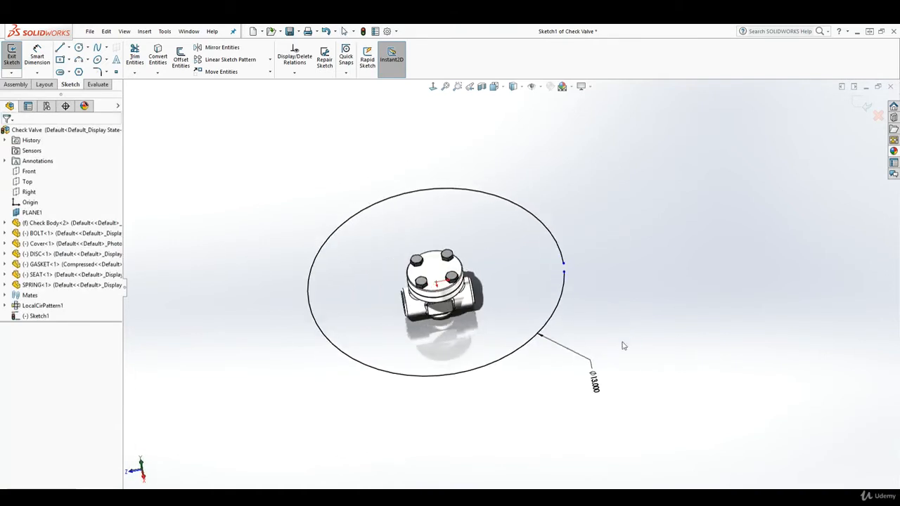
{"action": "left_click", "coordinate": [862, 105]}
{"action": "scroll", "coordinate": [432, 276], "scroll_direction": "down", "scroll_amount": 2}
{"action": "scroll", "coordinate": [434, 278], "scroll_direction": "up", "scroll_amount": 2}
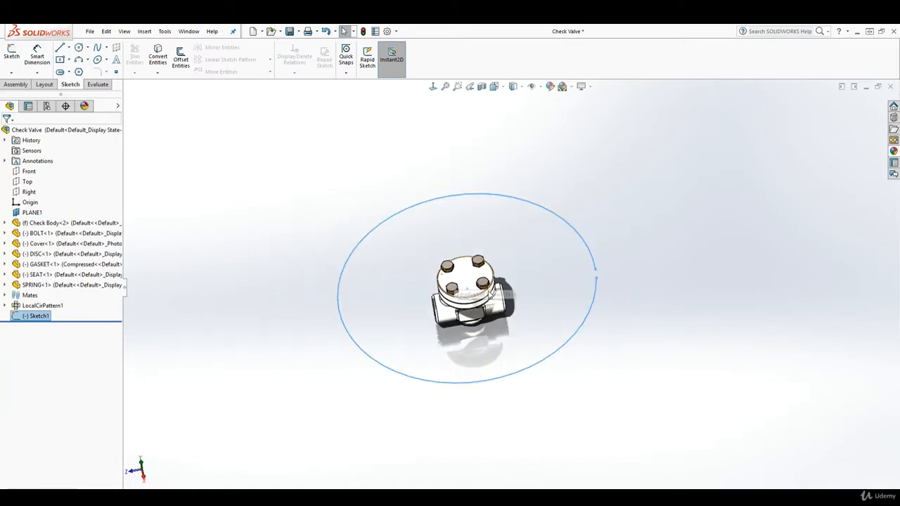
Step: Open the Animation motion study timeline below the model
{"action": "left_click", "coordinate": [264, 313]}
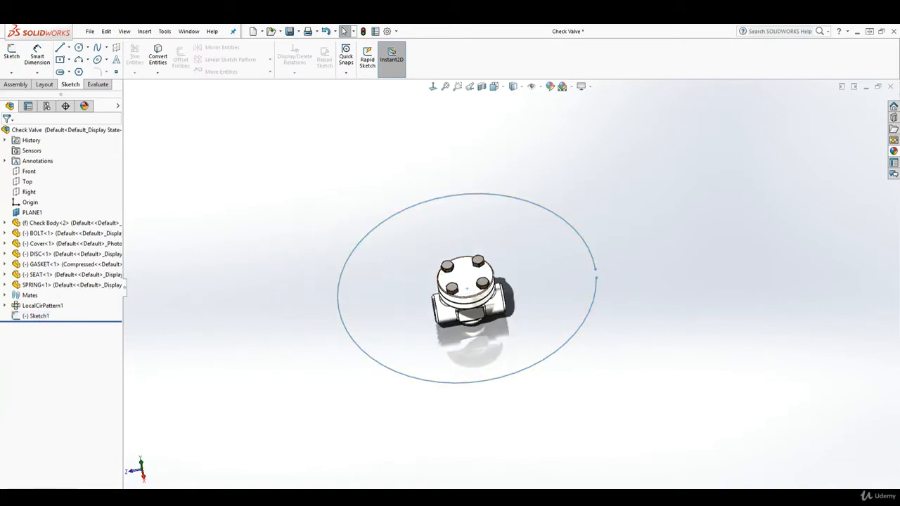
{"action": "left_click", "coordinate": [65, 493]}
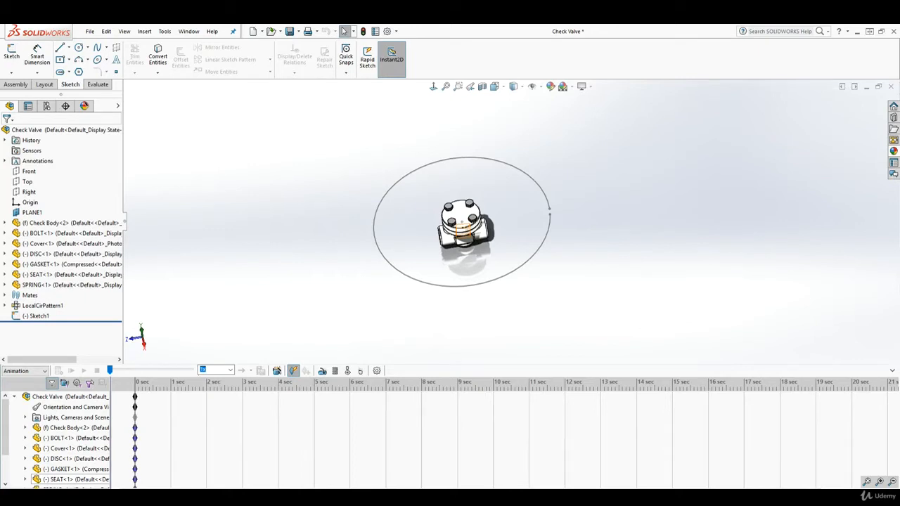
{"action": "right_click", "coordinate": [56, 493]}
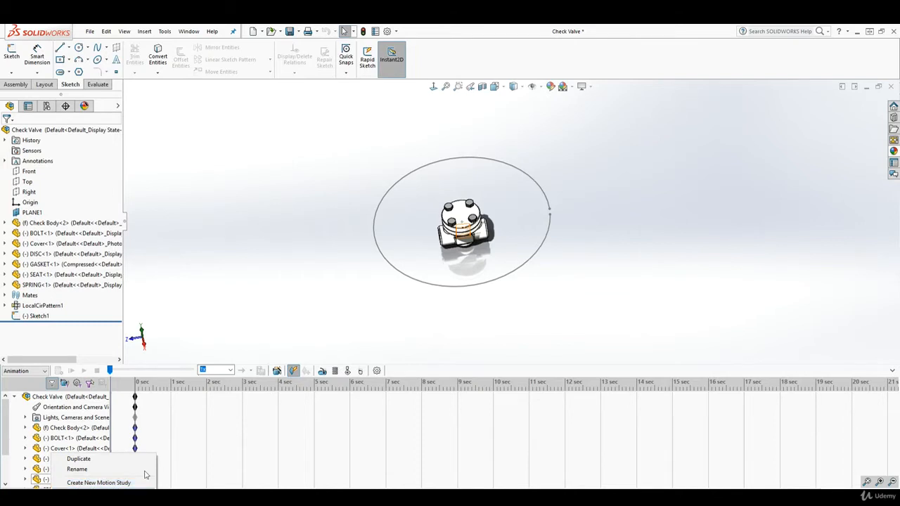
{"action": "left_click", "coordinate": [106, 398]}
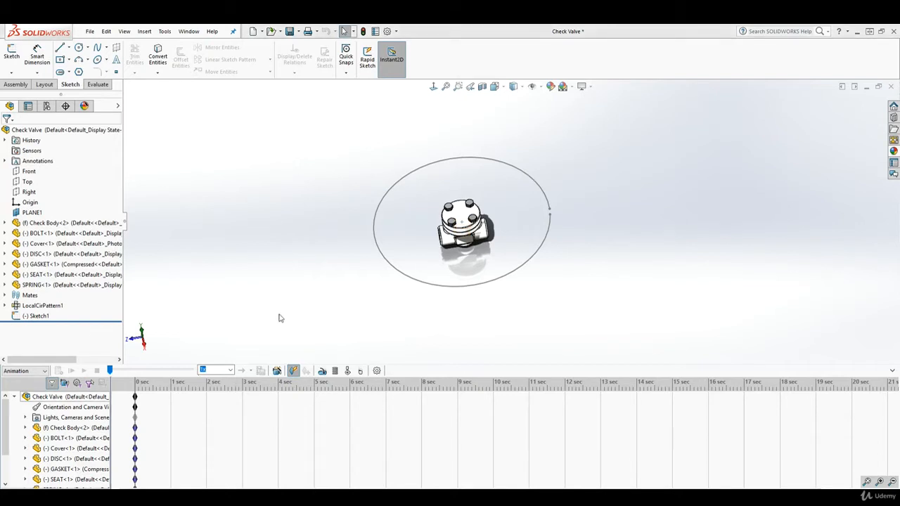
{"action": "middle_click_drag", "start_coordinate": [301, 327], "coordinate": [398, 297]}
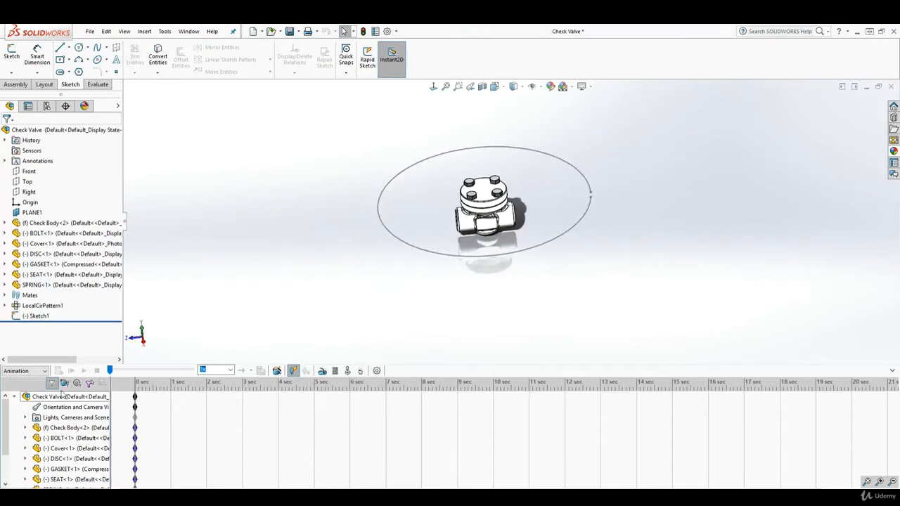
Step: Disable playback of view keys, then bring up Lights, Cameras and Scene options
{"action": "right_click", "coordinate": [52, 411]}
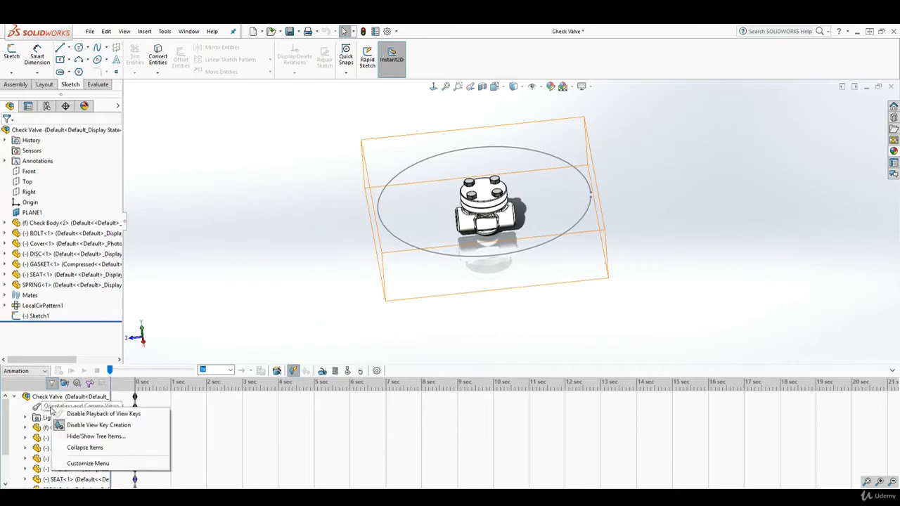
{"action": "left_click", "coordinate": [82, 414]}
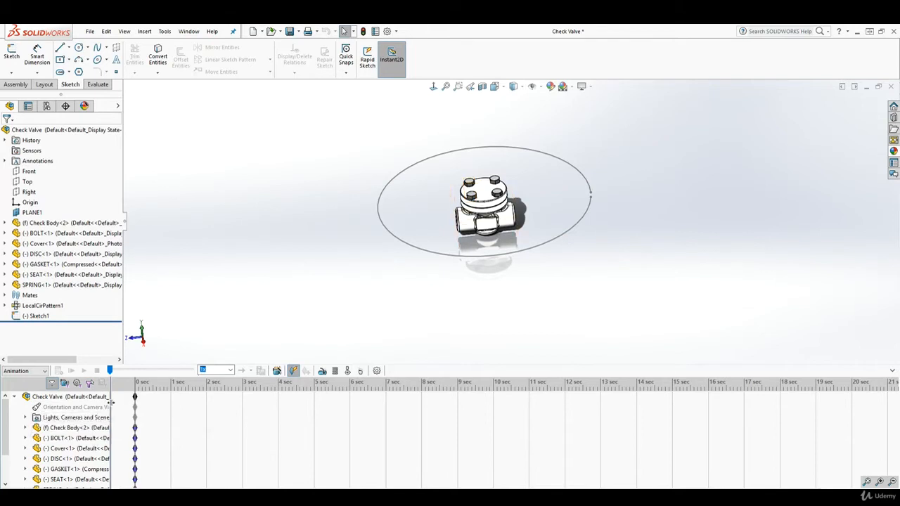
{"action": "left_click_drag", "start_coordinate": [110, 399], "coordinate": [143, 399]}
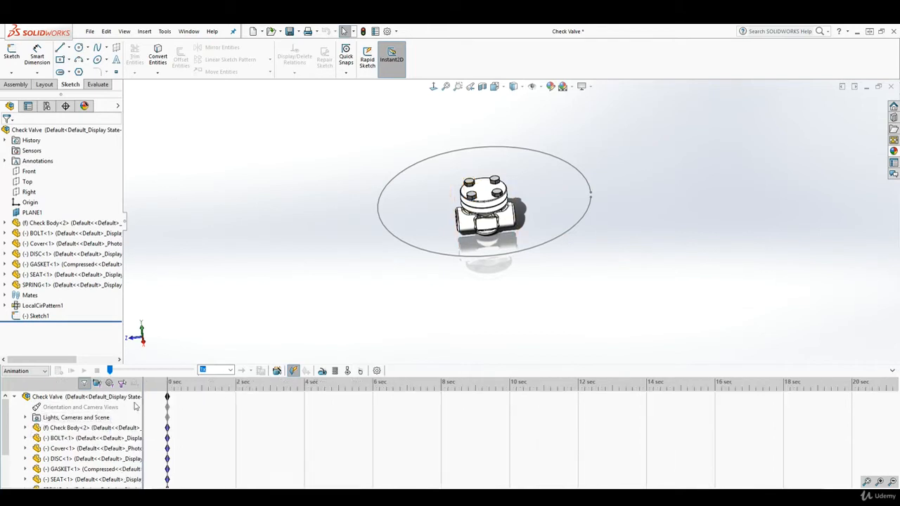
{"action": "left_click", "coordinate": [27, 419]}
{"action": "scroll", "coordinate": [80, 454], "scroll_direction": "down", "scroll_amount": 2}
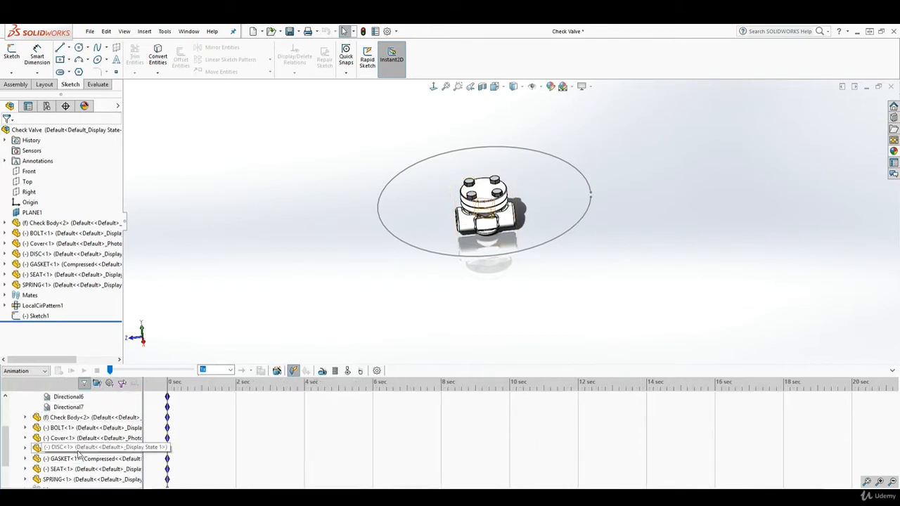
{"action": "scroll", "coordinate": [80, 453], "scroll_direction": "up", "scroll_amount": 2}
{"action": "right_click", "coordinate": [74, 419]}
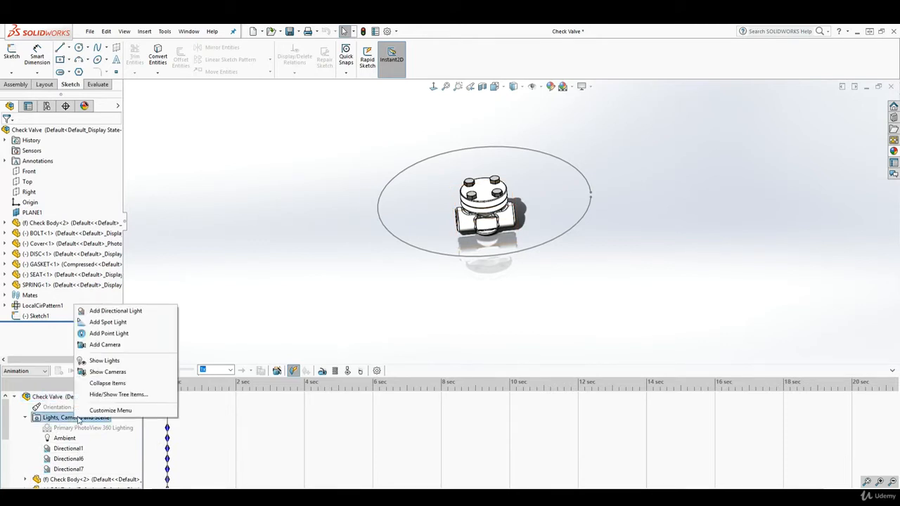
Step: Add Camera1 and show its properties alongside a split Camera1 view of the valve
{"action": "left_click", "coordinate": [103, 345]}
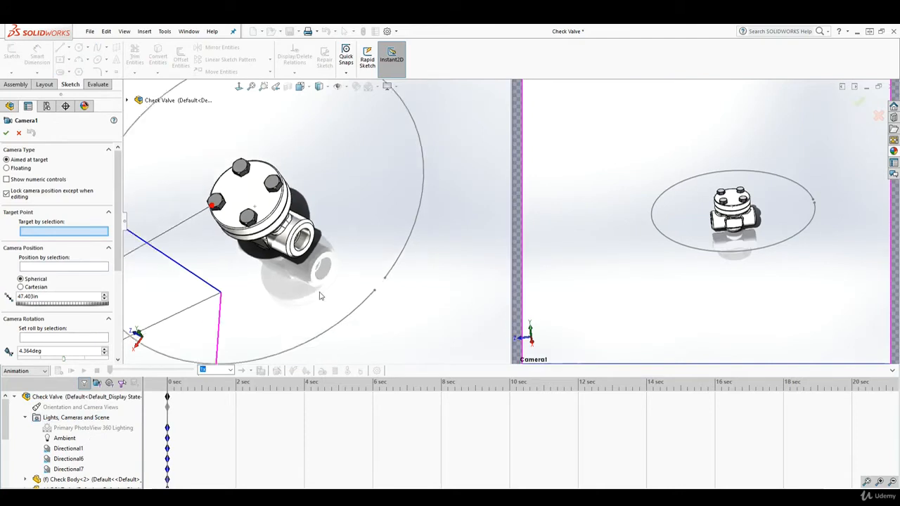
{"action": "scroll", "coordinate": [320, 296], "scroll_direction": "up", "scroll_amount": 10}
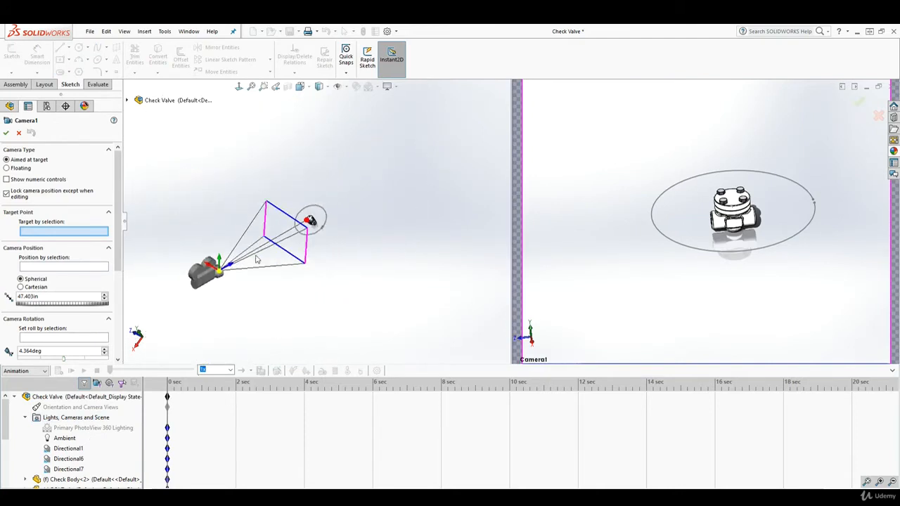
{"action": "scroll", "coordinate": [257, 260], "scroll_direction": "down", "scroll_amount": 3}
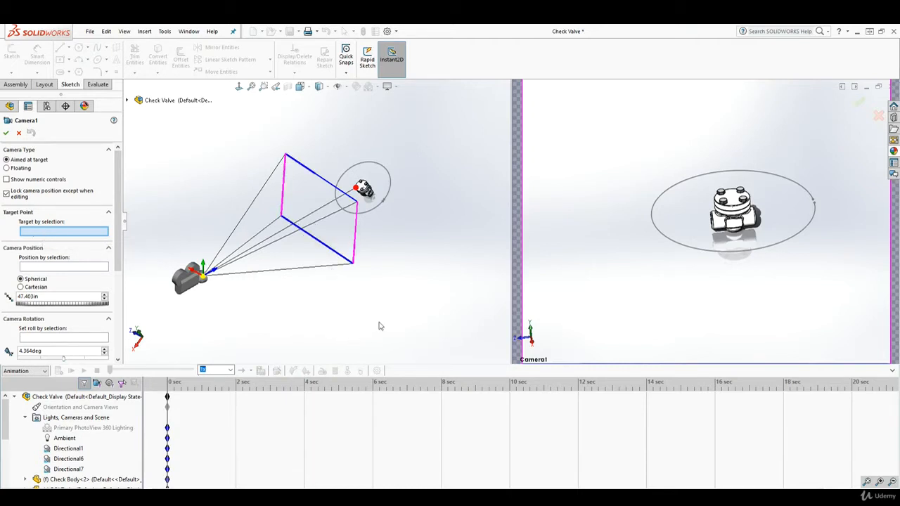
{"action": "scroll", "coordinate": [365, 230], "scroll_direction": "down", "scroll_amount": 3}
{"action": "scroll", "coordinate": [362, 198], "scroll_direction": "up", "scroll_amount": 2}
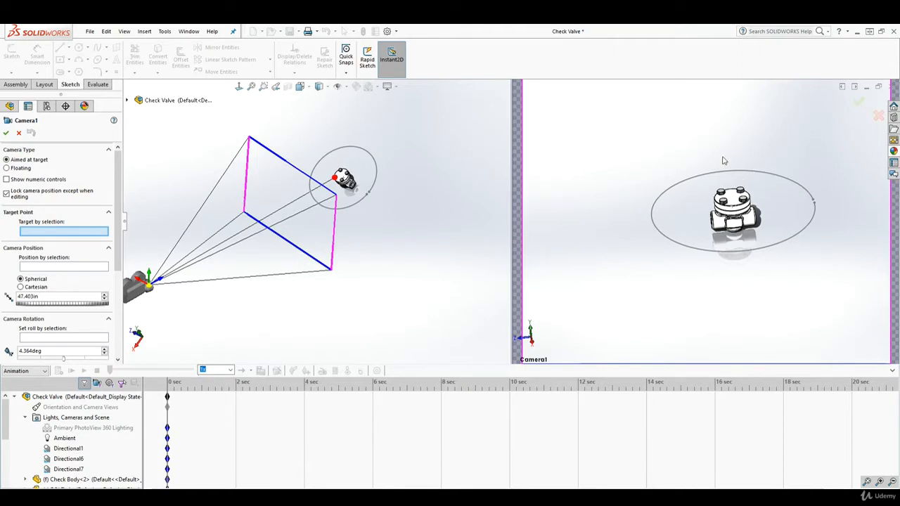
{"action": "scroll", "coordinate": [366, 191], "scroll_direction": "down", "scroll_amount": 6}
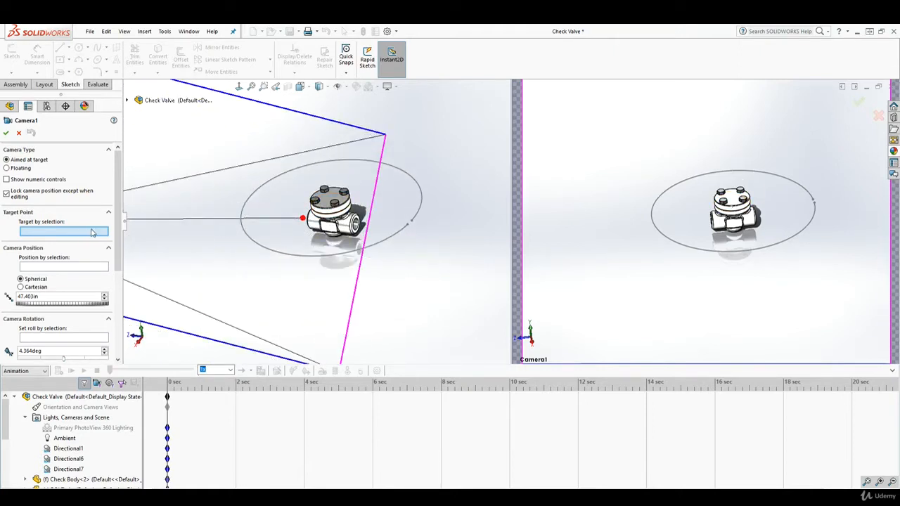
Step: Target Camera1 at a Check Body face, position it on Arc1@Sketch1, and adjust framing
{"action": "left_click", "coordinate": [327, 227]}
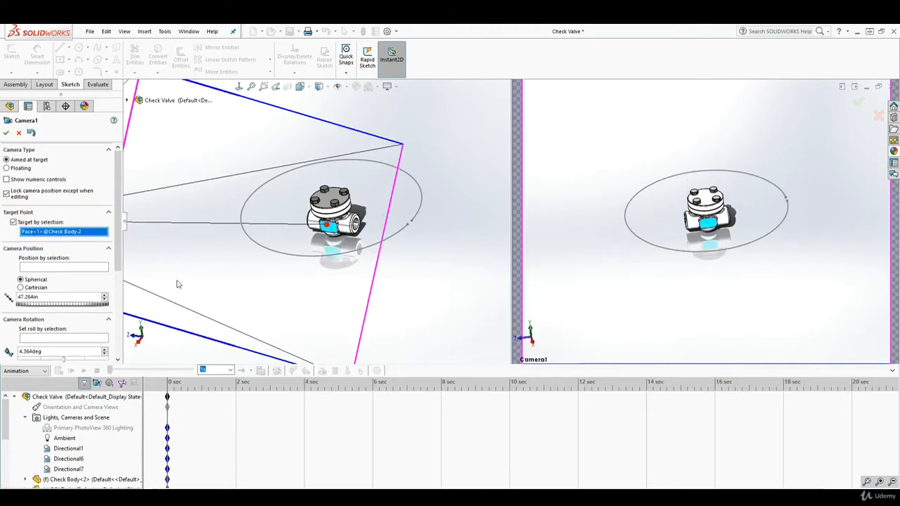
{"action": "left_click", "coordinate": [41, 267]}
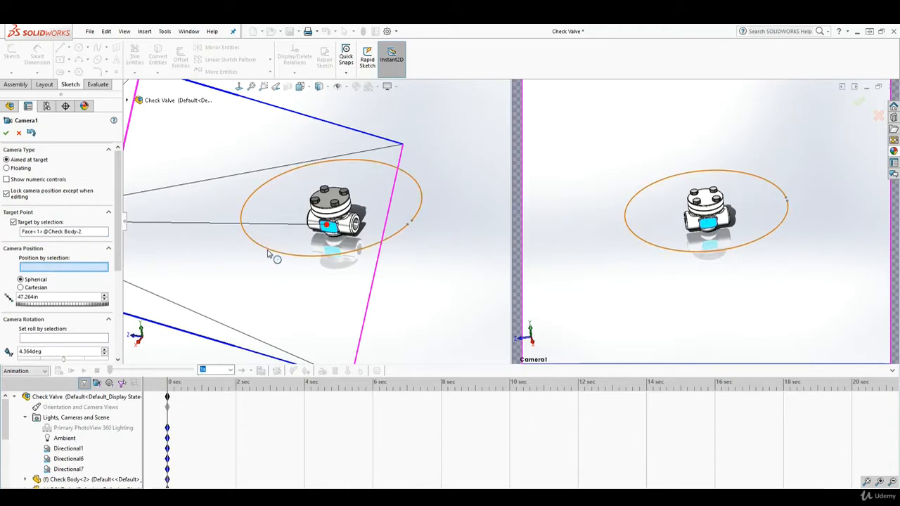
{"action": "left_click", "coordinate": [268, 251]}
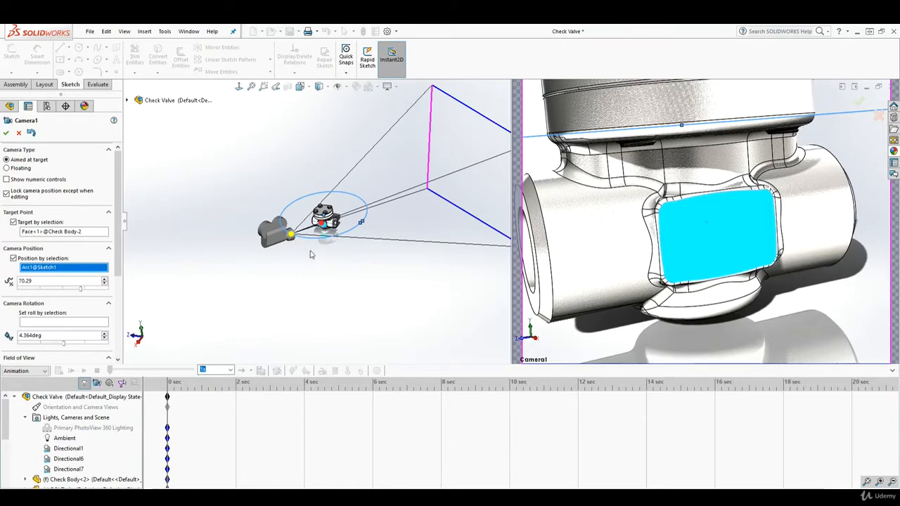
{"action": "scroll", "coordinate": [320, 251], "scroll_direction": "up", "scroll_amount": 3}
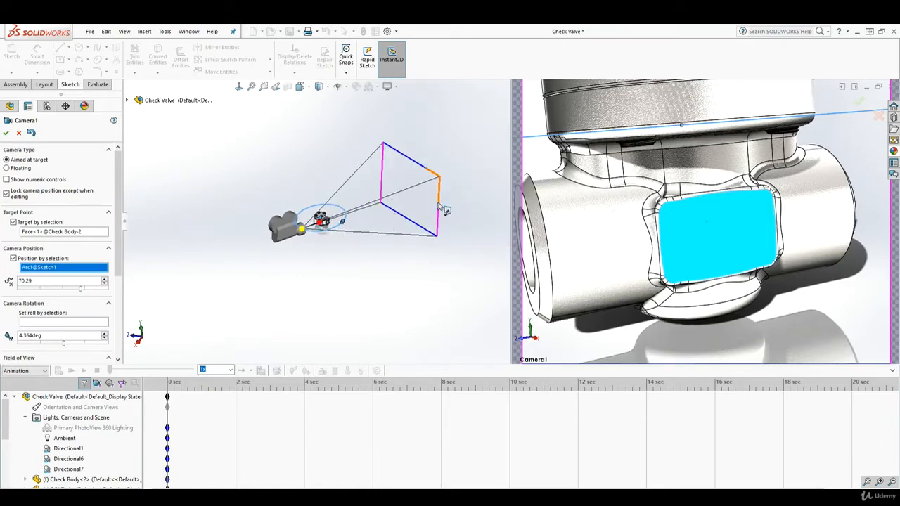
{"action": "left_click_drag", "start_coordinate": [439, 205], "coordinate": [380, 243]}
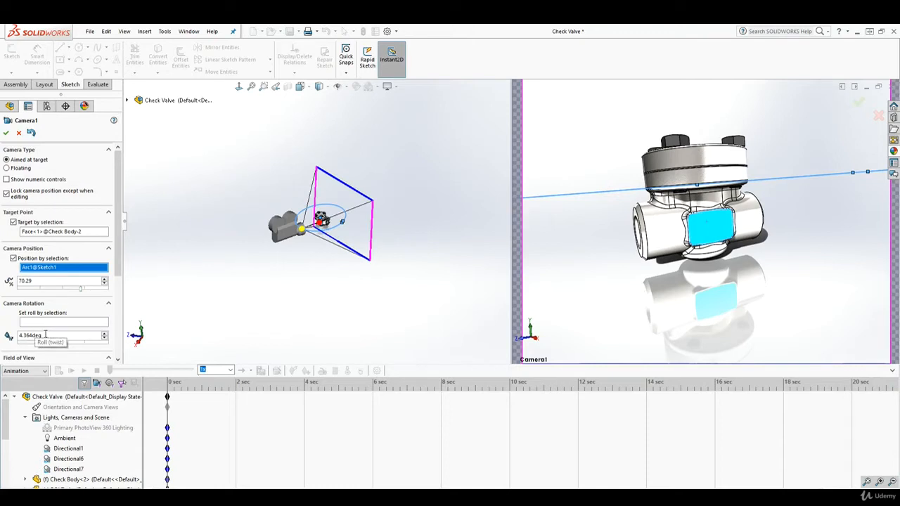
Step: Set Camera1's roll to 0deg and narrow the field of view around the valve
{"action": "left_click_drag", "start_coordinate": [45, 336], "coordinate": [11, 334]}
{"action": "type", "text": "0"}
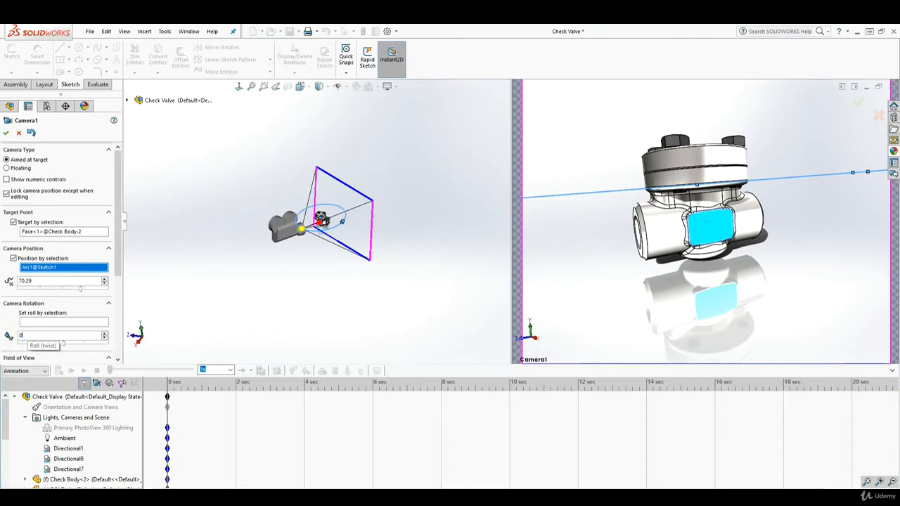
{"action": "key", "text": "Return"}
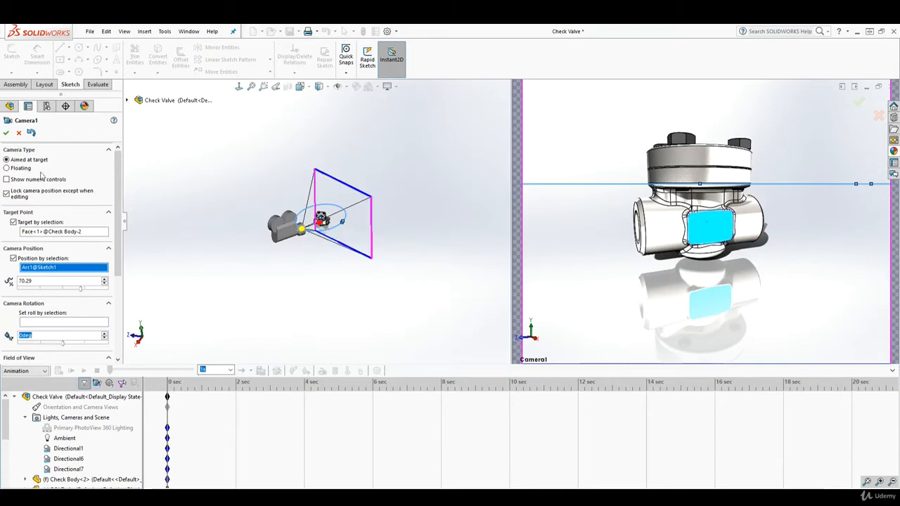
{"action": "scroll", "coordinate": [116, 243], "scroll_direction": "down", "scroll_amount": 3}
{"action": "scroll", "coordinate": [119, 241], "scroll_direction": "up", "scroll_amount": 3}
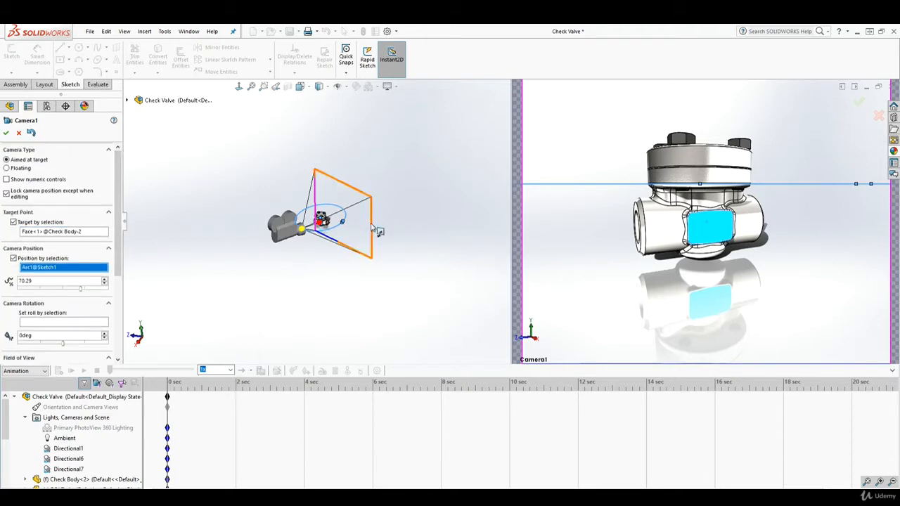
{"action": "left_click_drag", "start_coordinate": [373, 229], "coordinate": [370, 229]}
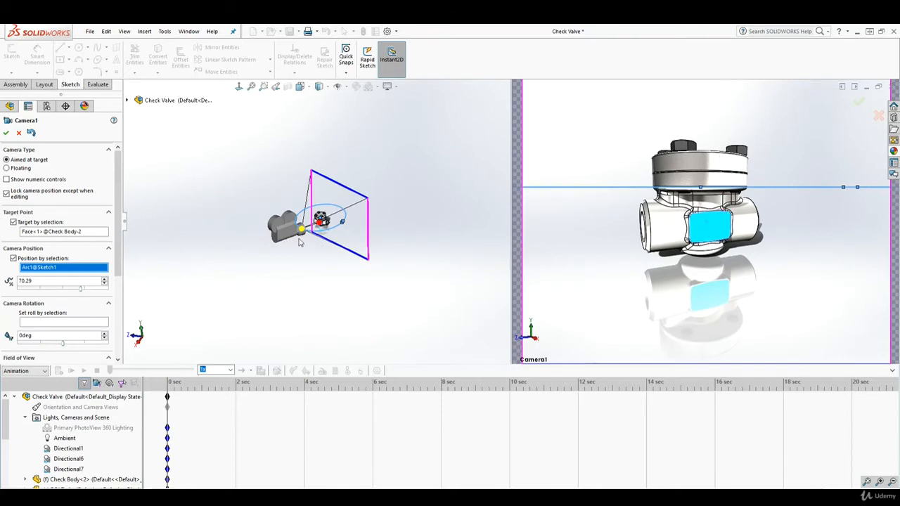
{"action": "scroll", "coordinate": [300, 242], "scroll_direction": "down", "scroll_amount": 5}
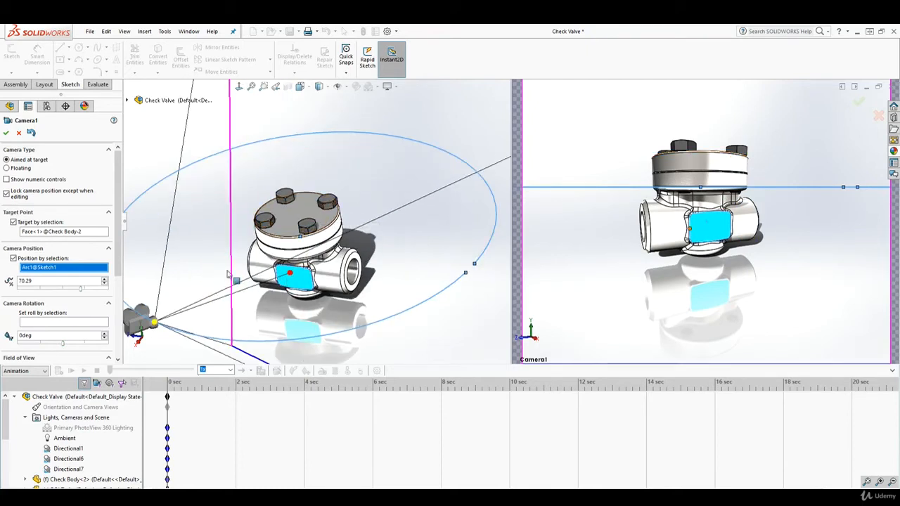
Step: Reselect the Check Body face as Camera1's target
{"action": "left_click", "coordinate": [56, 234]}
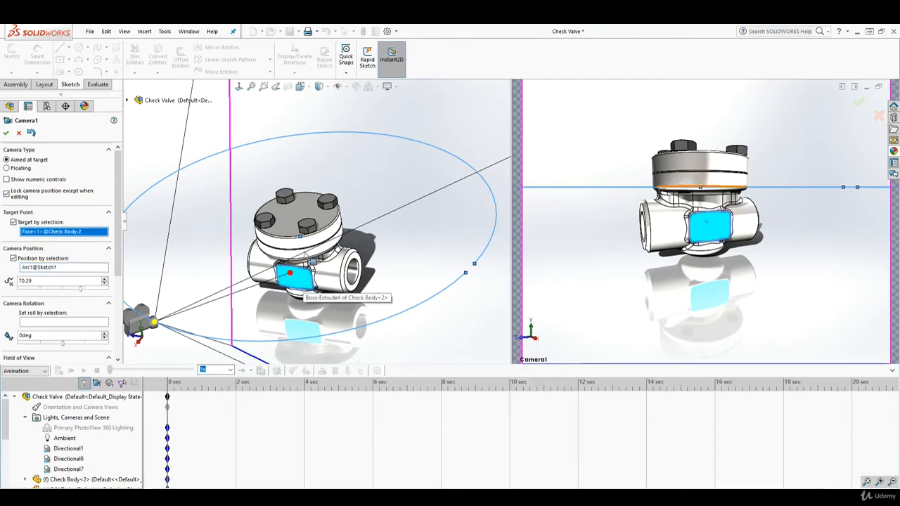
{"action": "left_click", "coordinate": [287, 245]}
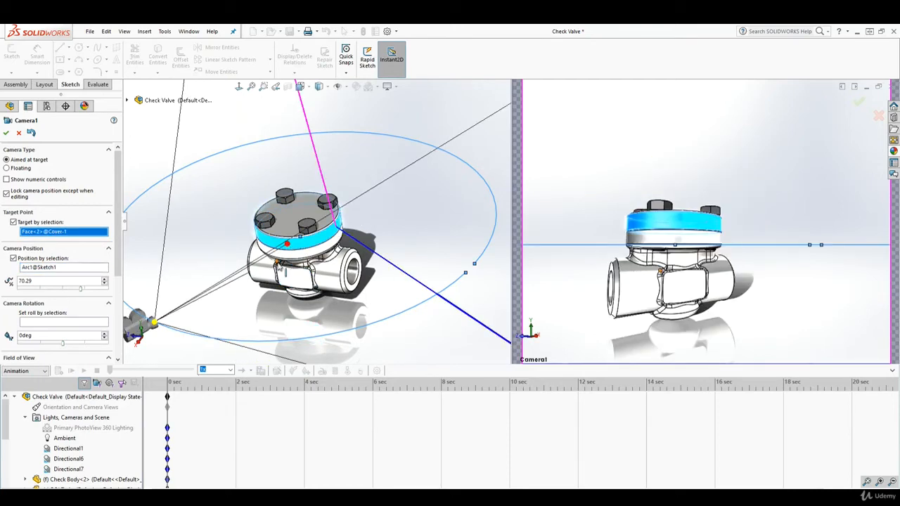
{"action": "left_click", "coordinate": [290, 276]}
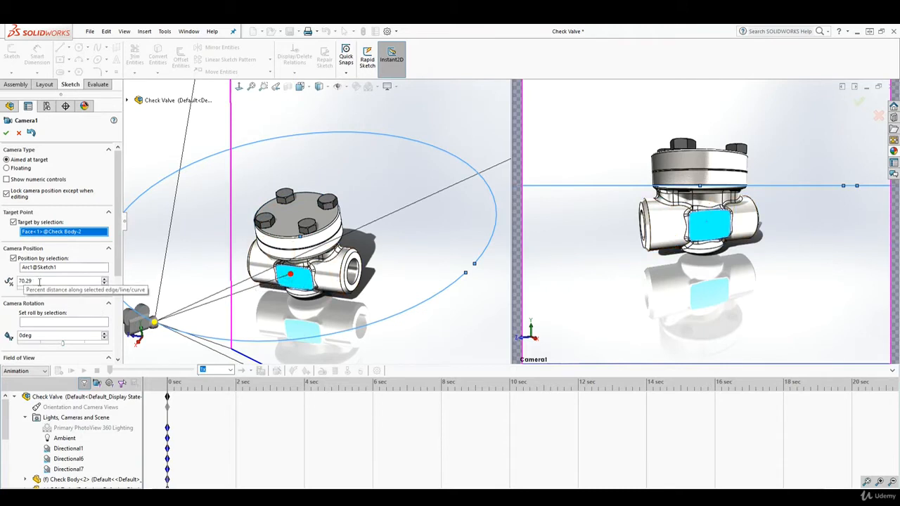
{"action": "scroll", "coordinate": [290, 299], "scroll_direction": "up", "scroll_amount": 3}
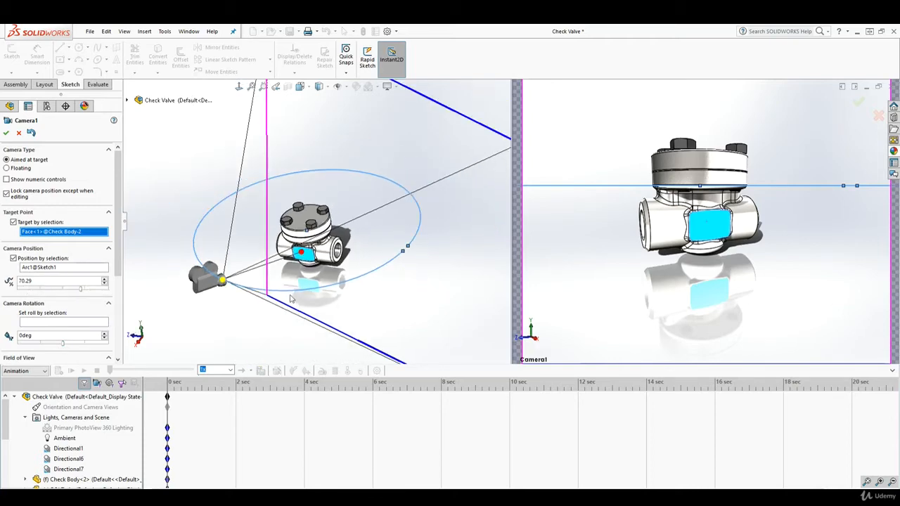
Step: Close Camera1 and resize Sketch1's circular camera path to a 25 diameter
{"action": "left_click", "coordinate": [6, 133]}
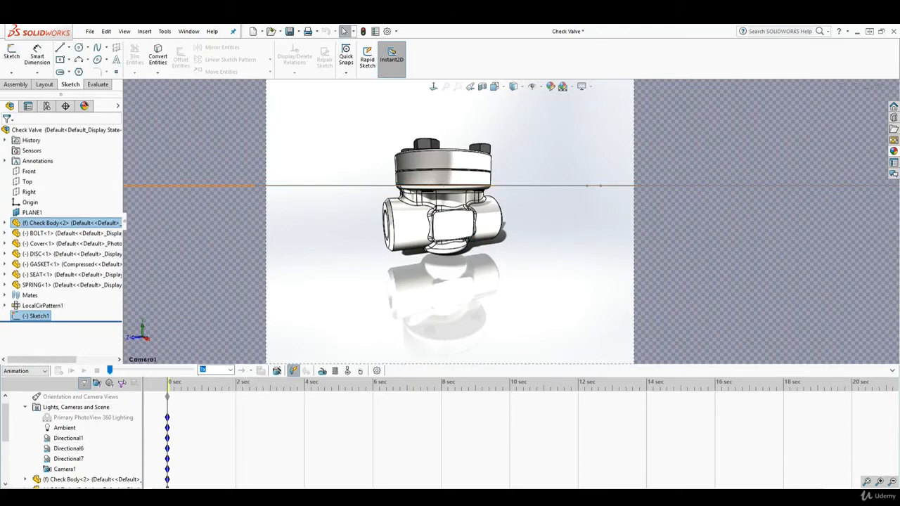
{"action": "left_click", "coordinate": [37, 493]}
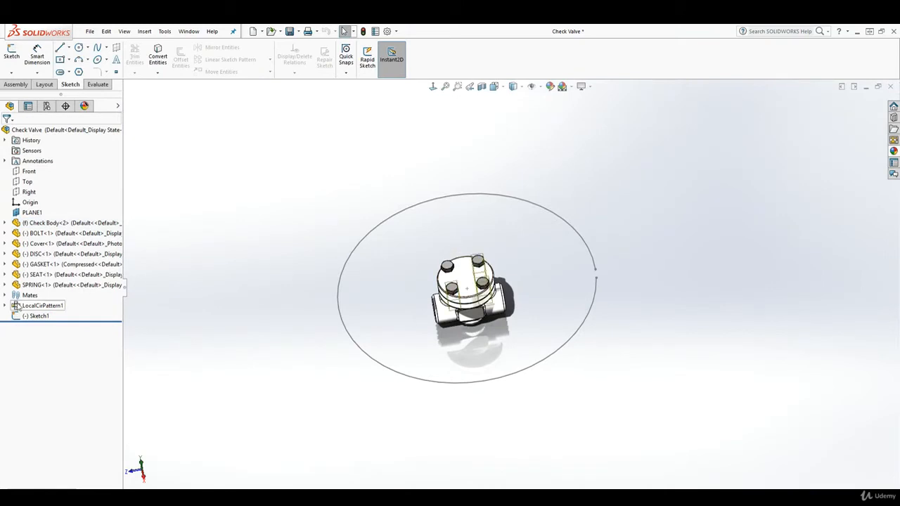
{"action": "right_click", "coordinate": [39, 316]}
{"action": "left_click", "coordinate": [47, 289]}
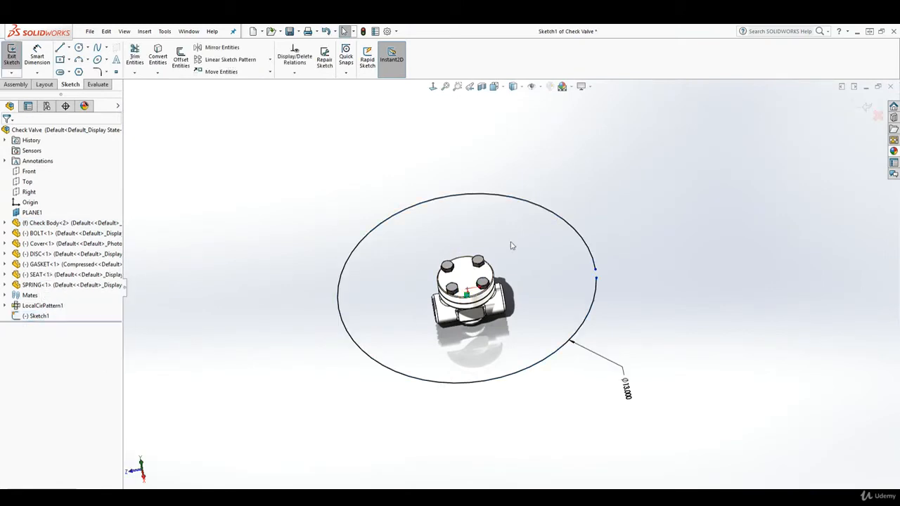
{"action": "double_click", "coordinate": [609, 369]}
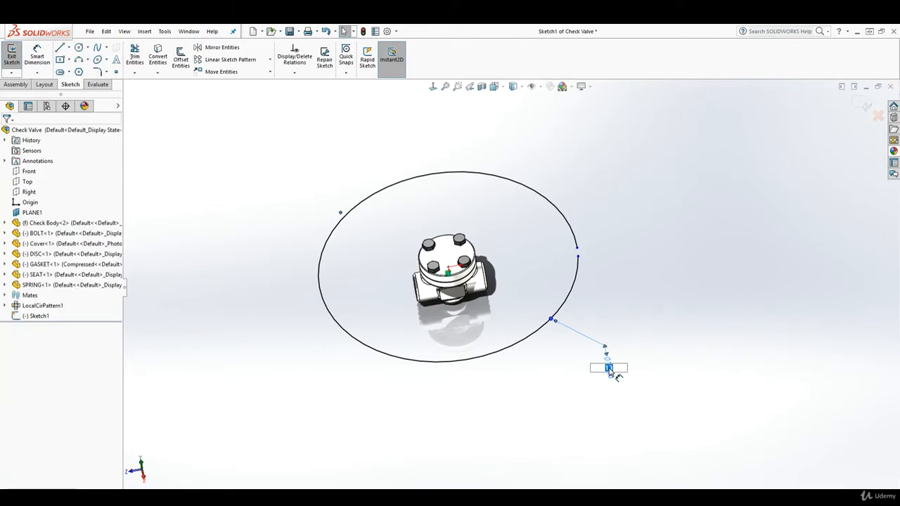
{"action": "type", "text": "25"}
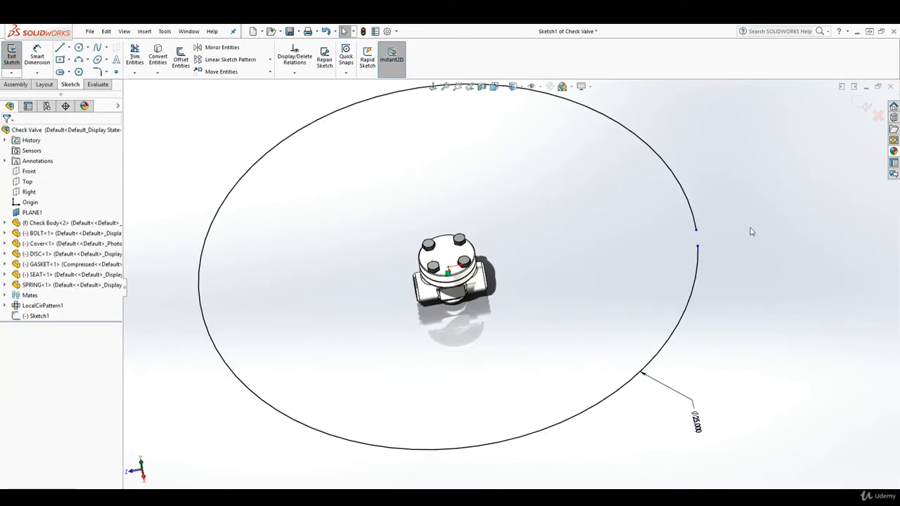
{"action": "left_click", "coordinate": [864, 105]}
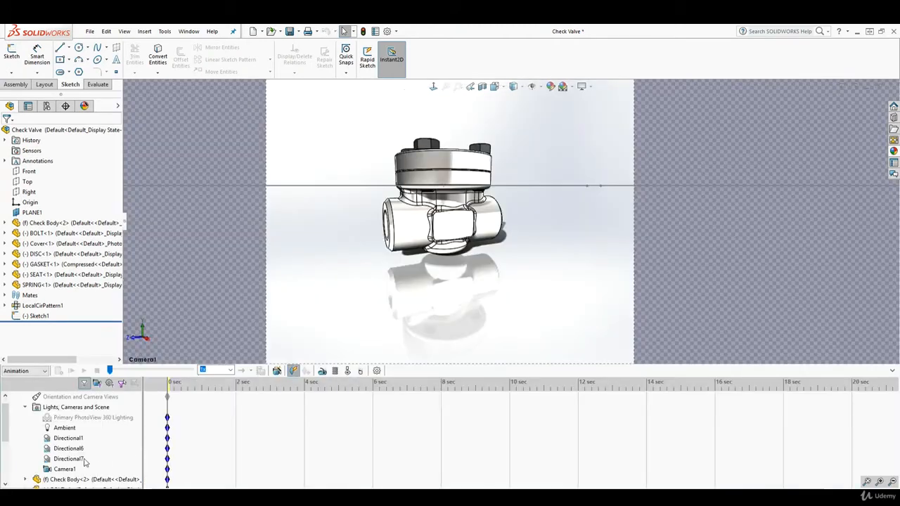
Step: Reopen Camera1's properties and widen its field of view to zoom in on the valve
{"action": "right_click", "coordinate": [62, 469]}
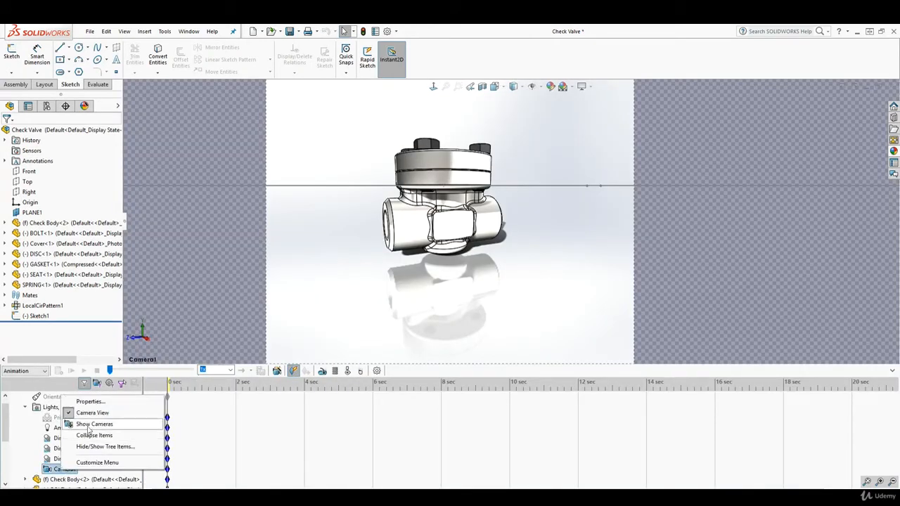
{"action": "left_click", "coordinate": [88, 402]}
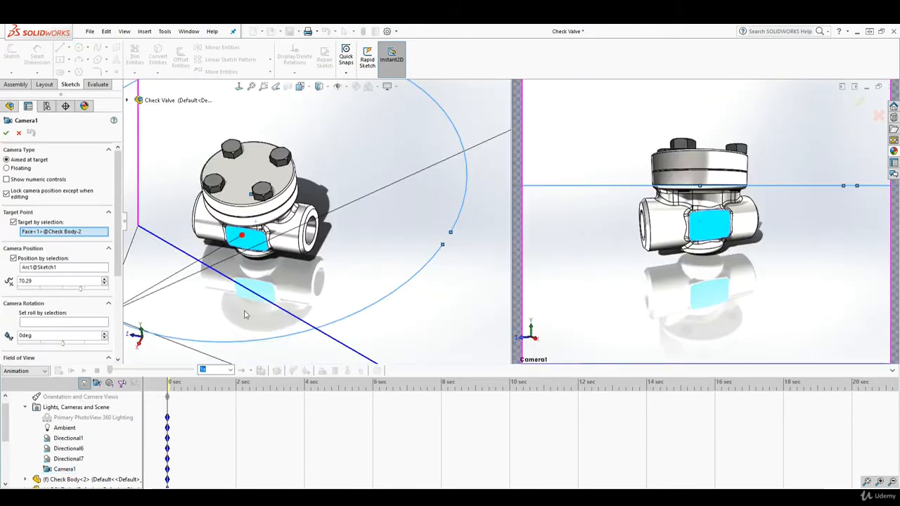
{"action": "scroll", "coordinate": [330, 253], "scroll_direction": "up", "scroll_amount": 8}
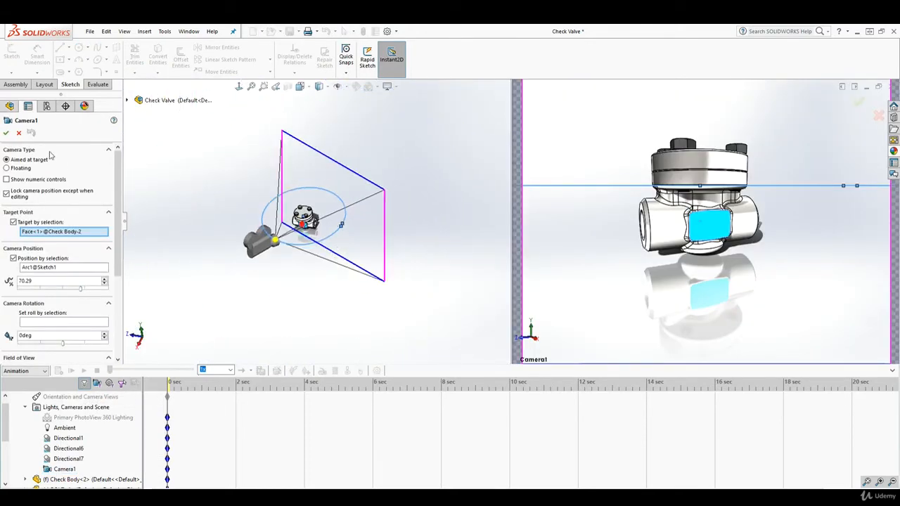
{"action": "scroll", "coordinate": [264, 240], "scroll_direction": "down", "scroll_amount": 3}
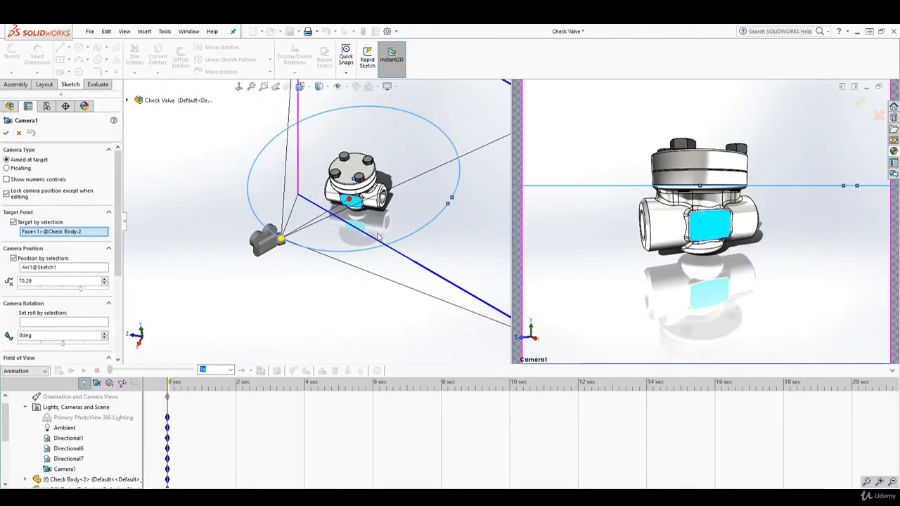
{"action": "left_click_drag", "start_coordinate": [458, 226], "coordinate": [487, 216]}
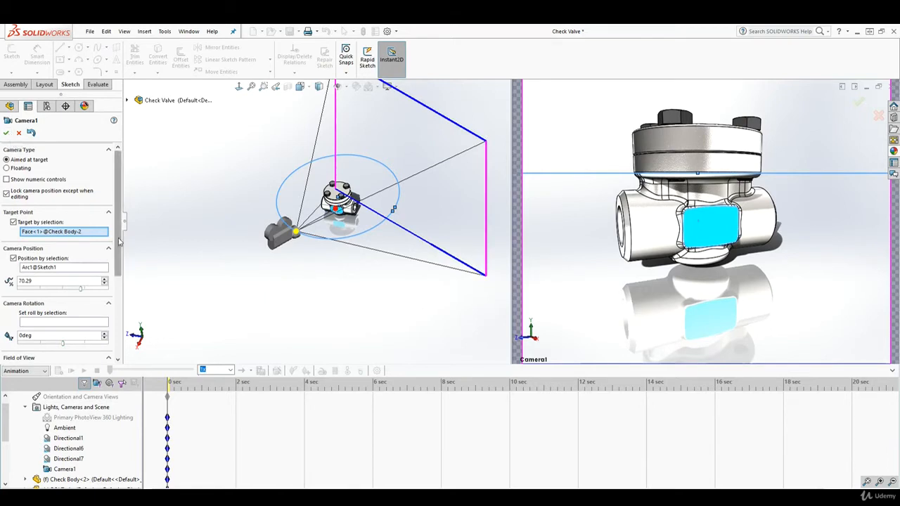
Step: Set Camera1's aspect ratio to 16:9 (HDTV format) and accept
{"action": "left_click_drag", "start_coordinate": [120, 243], "coordinate": [123, 321]}
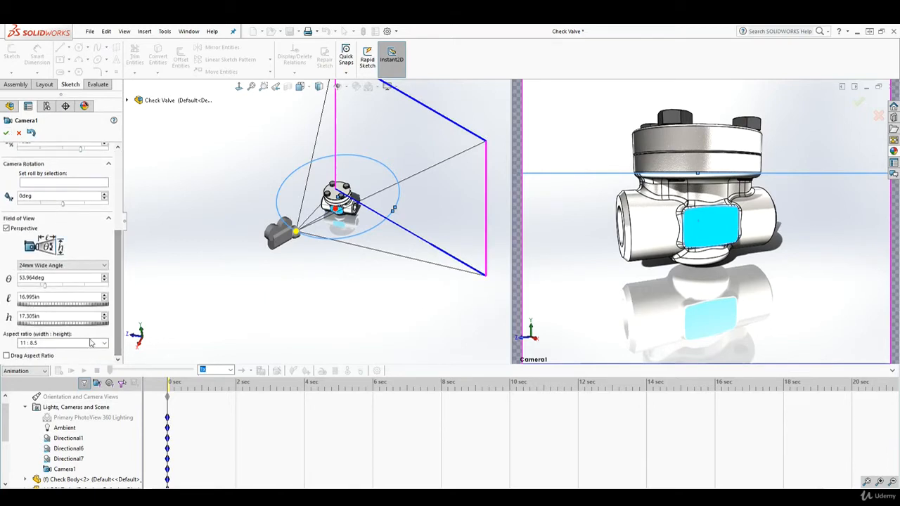
{"action": "left_click", "coordinate": [104, 342]}
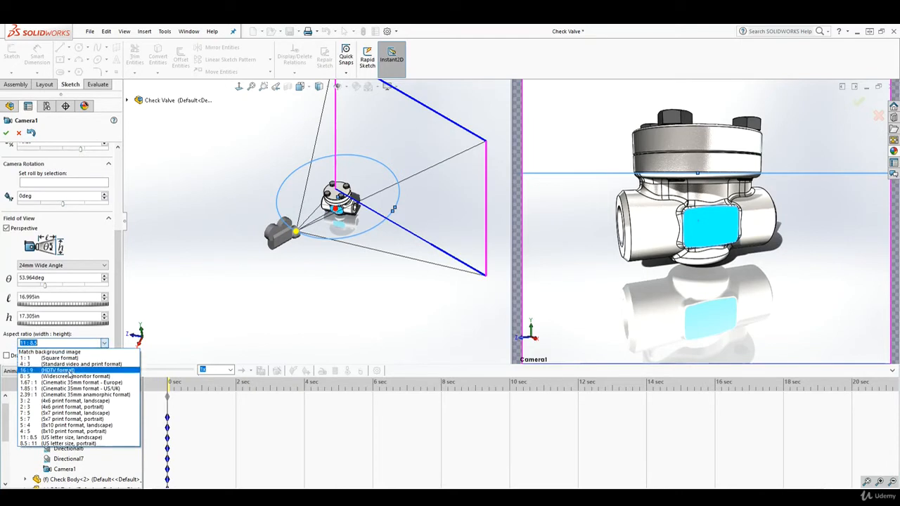
{"action": "left_click", "coordinate": [71, 370]}
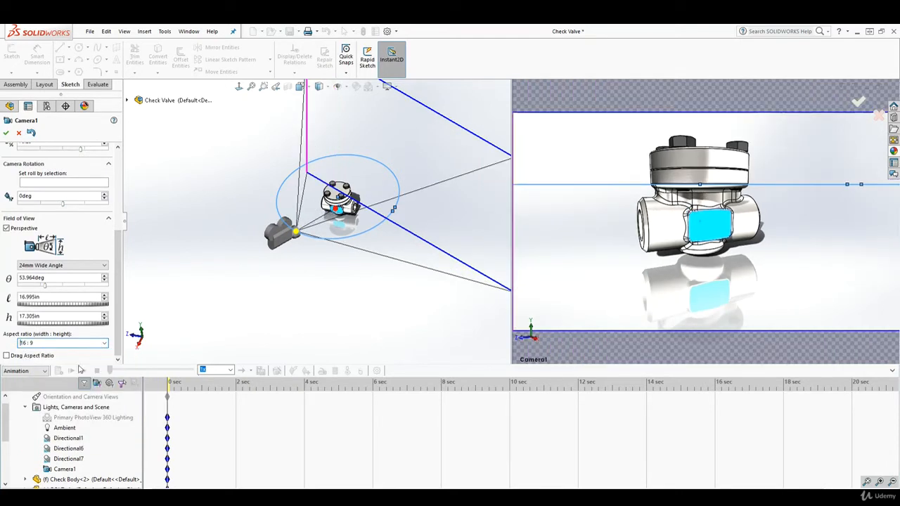
{"action": "left_click", "coordinate": [7, 133]}
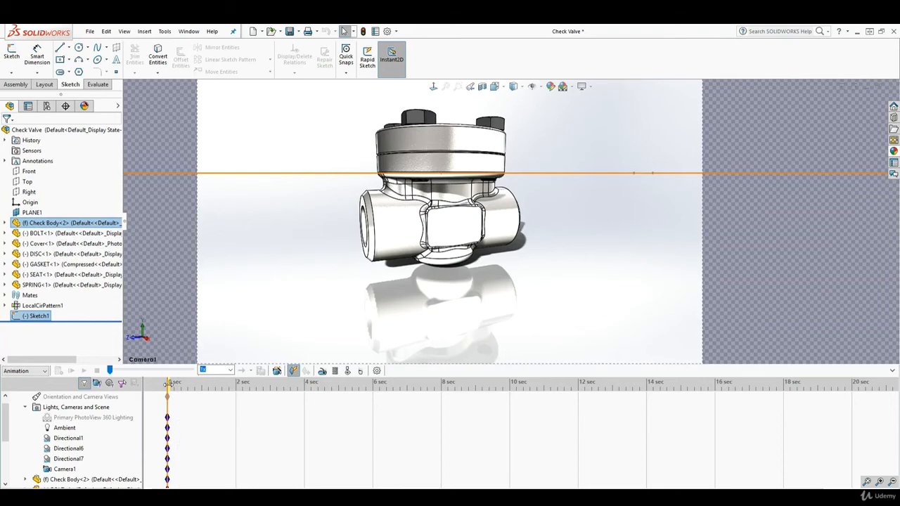
Step: Place the MotionManager time bar at the 4 sec mark
{"action": "left_click_drag", "start_coordinate": [168, 384], "coordinate": [373, 400]}
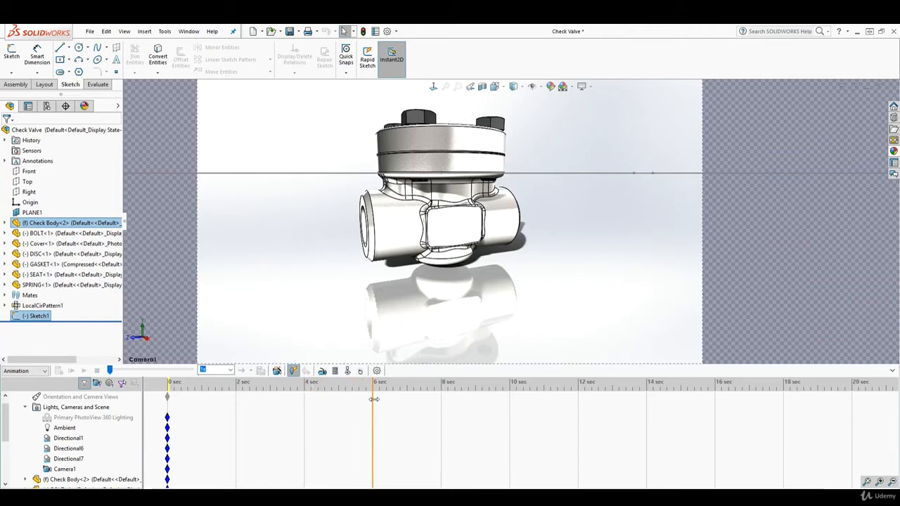
{"action": "mouse_move", "coordinate": [374, 400]}
{"action": "left_mouse_down"}
{"action": "mouse_move", "coordinate": [435, 399]}
{"action": "mouse_move", "coordinate": [305, 399]}
{"action": "left_mouse_up"}
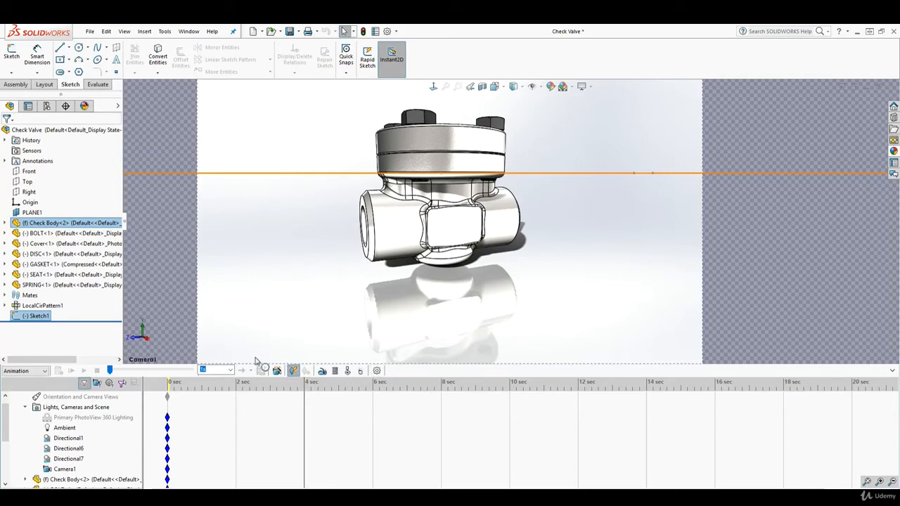
Step: Swing Camera1 further along its arc as the 4-second key, then move time to 8 sec
{"action": "right_click", "coordinate": [63, 470]}
{"action": "left_click", "coordinate": [102, 398]}
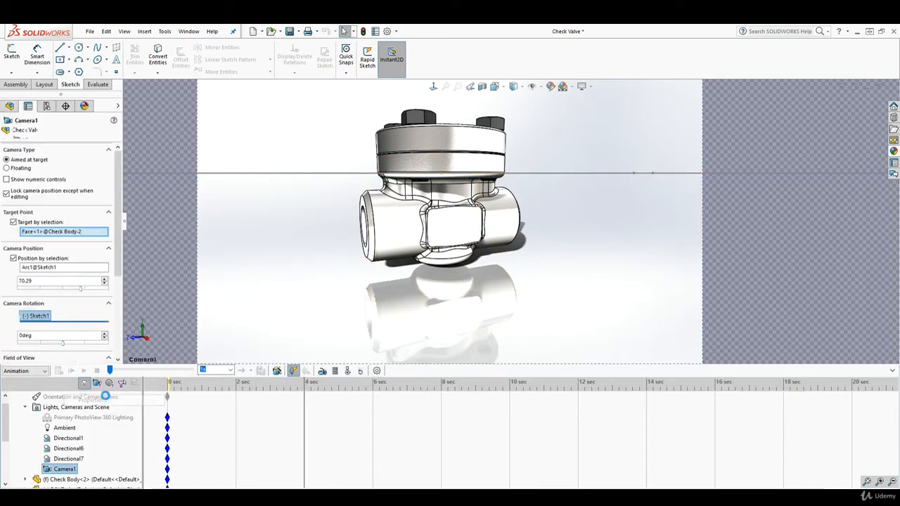
{"action": "scroll", "coordinate": [327, 240], "scroll_direction": "down", "scroll_amount": 5}
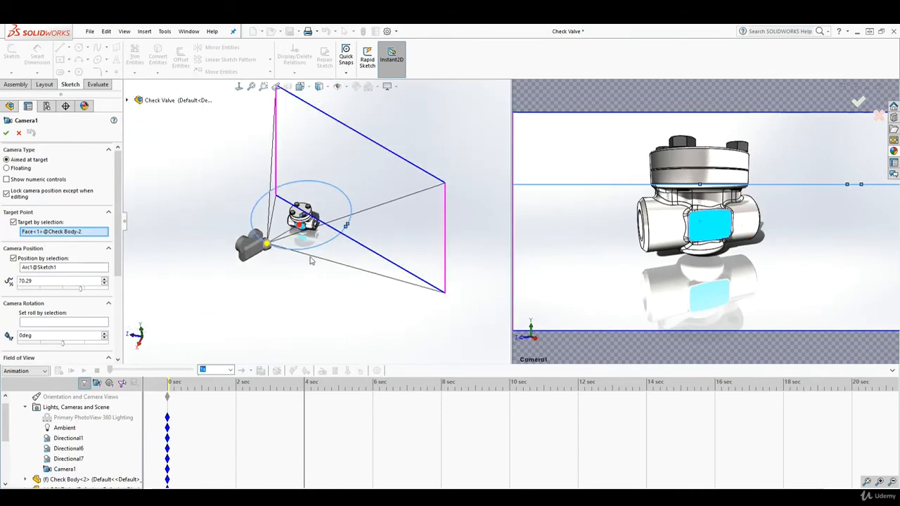
{"action": "left_click_drag", "start_coordinate": [276, 254], "coordinate": [306, 256]}
{"action": "left_click", "coordinate": [7, 133]}
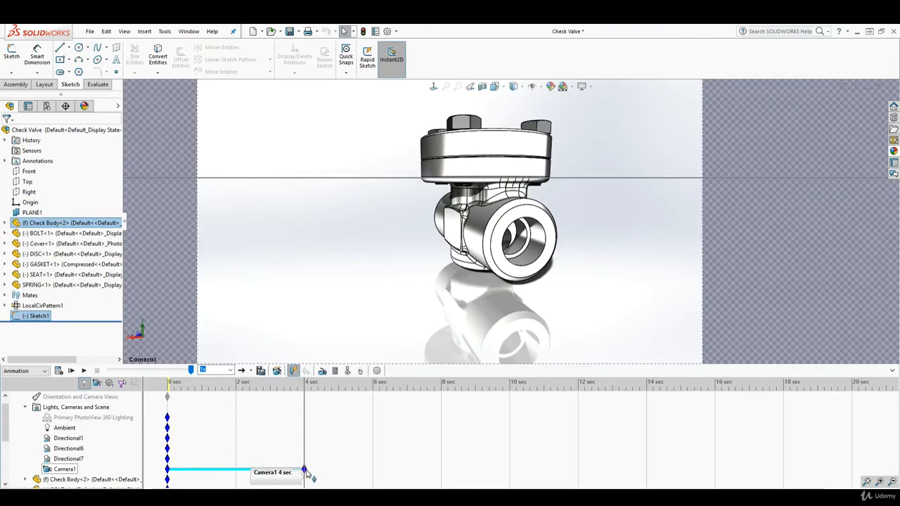
{"action": "left_click_drag", "start_coordinate": [304, 438], "coordinate": [442, 426]}
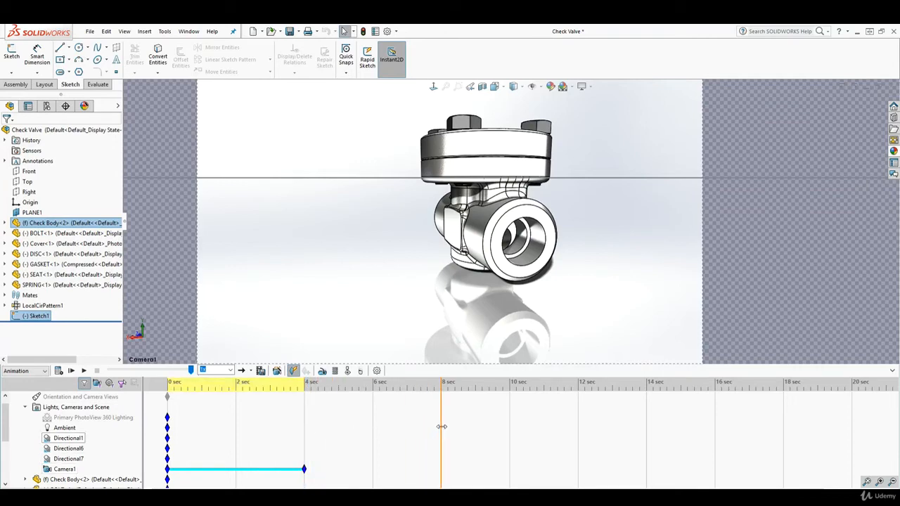
Step: Add an 8-second Camera1 key swung back toward the valve's front and play the orbit
{"action": "right_click", "coordinate": [60, 472]}
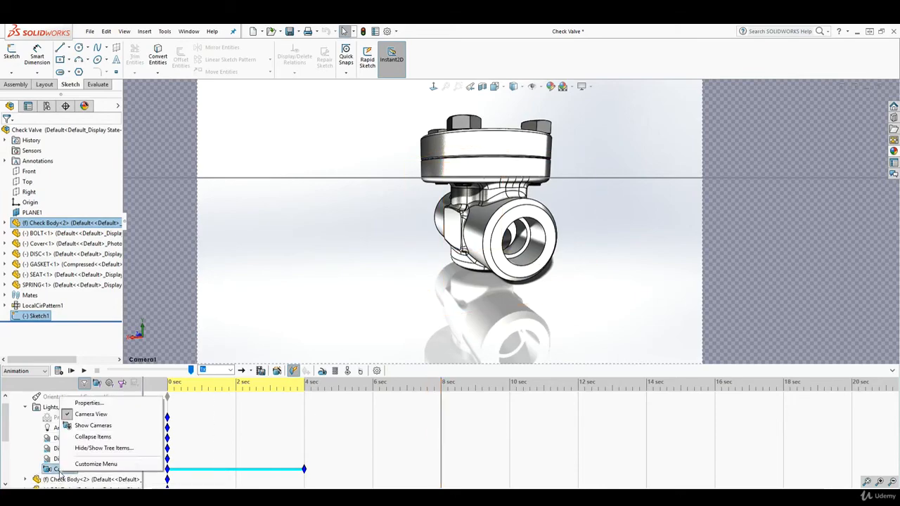
{"action": "left_click", "coordinate": [90, 404]}
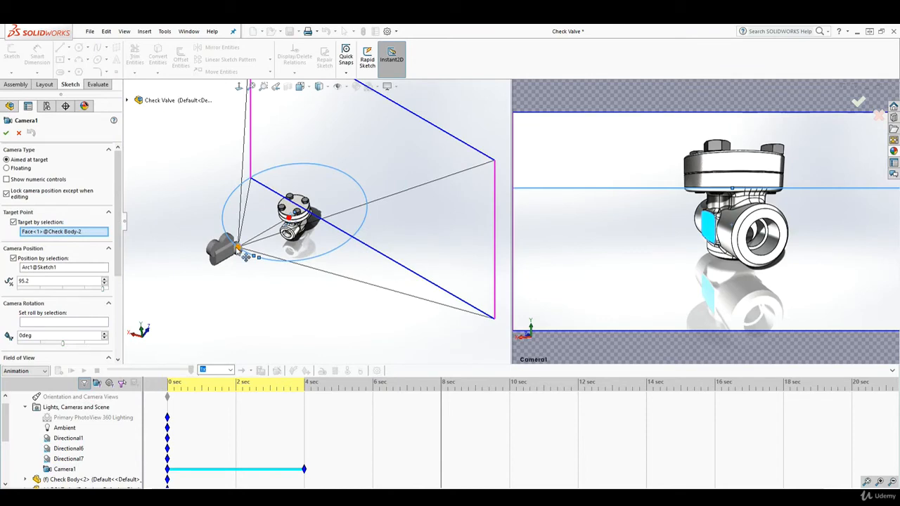
{"action": "left_click_drag", "start_coordinate": [238, 248], "coordinate": [340, 211]}
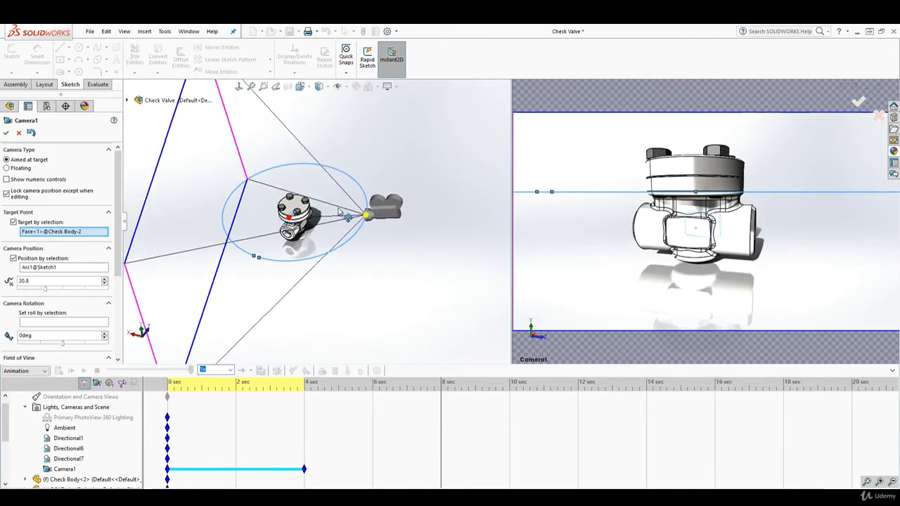
{"action": "left_click", "coordinate": [6, 134]}
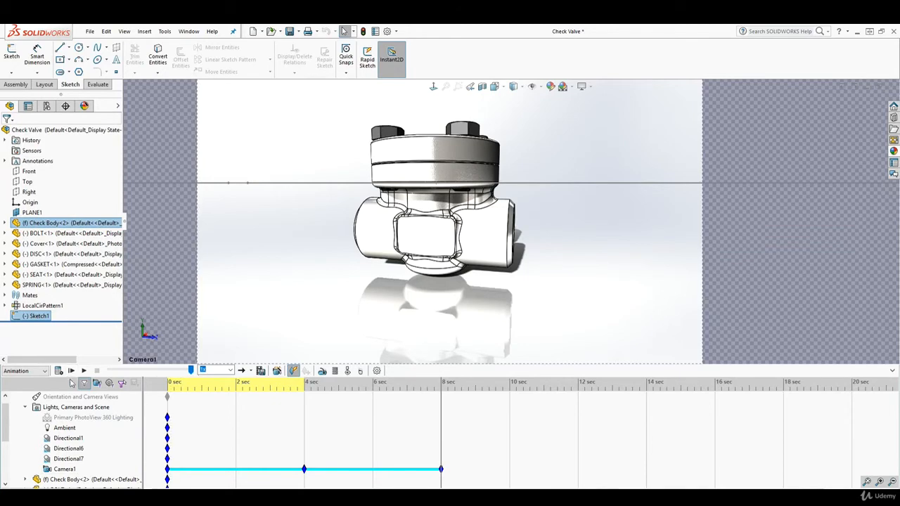
{"action": "left_click", "coordinate": [85, 370]}
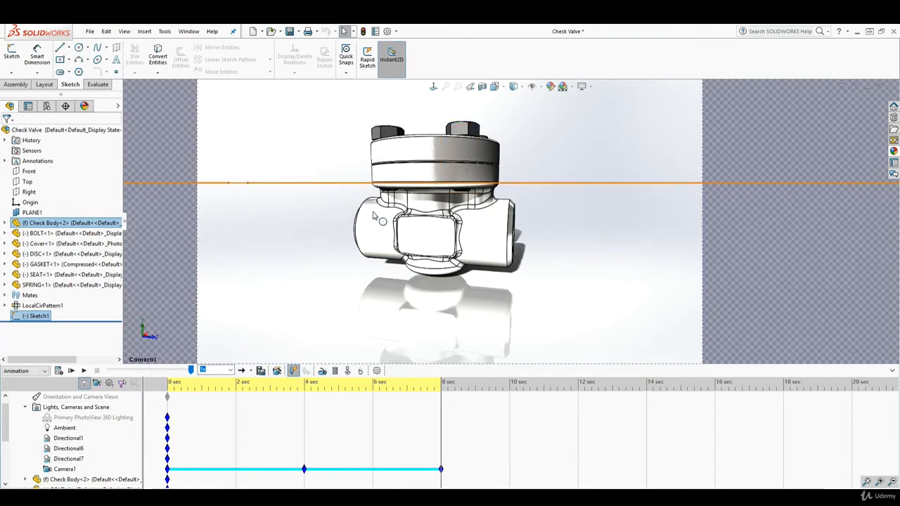
{"action": "right_click", "coordinate": [69, 470]}
{"action": "left_click", "coordinate": [101, 398]}
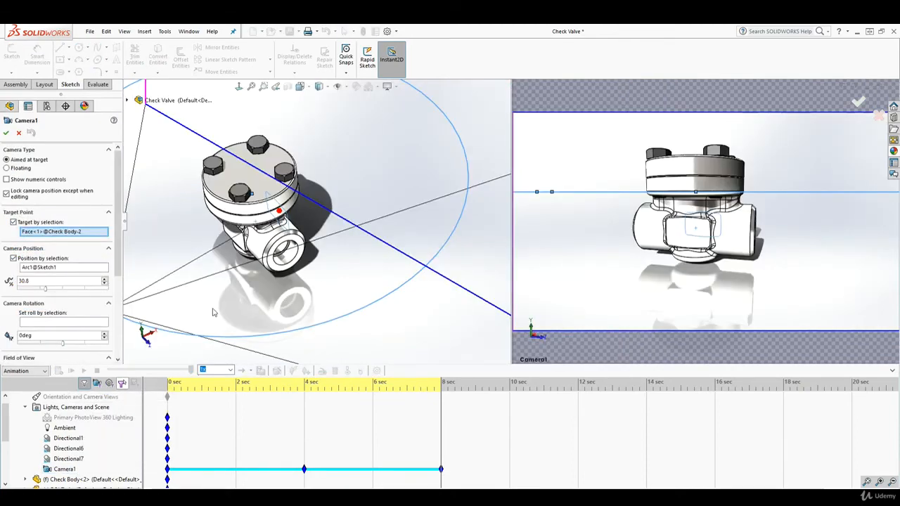
{"action": "scroll", "coordinate": [192, 230], "scroll_direction": "up", "scroll_amount": 4}
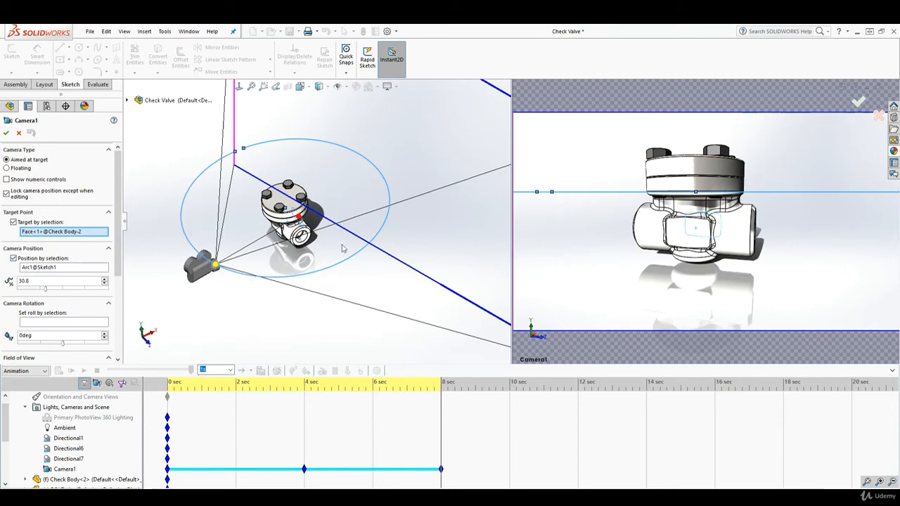
{"action": "left_click", "coordinate": [19, 134]}
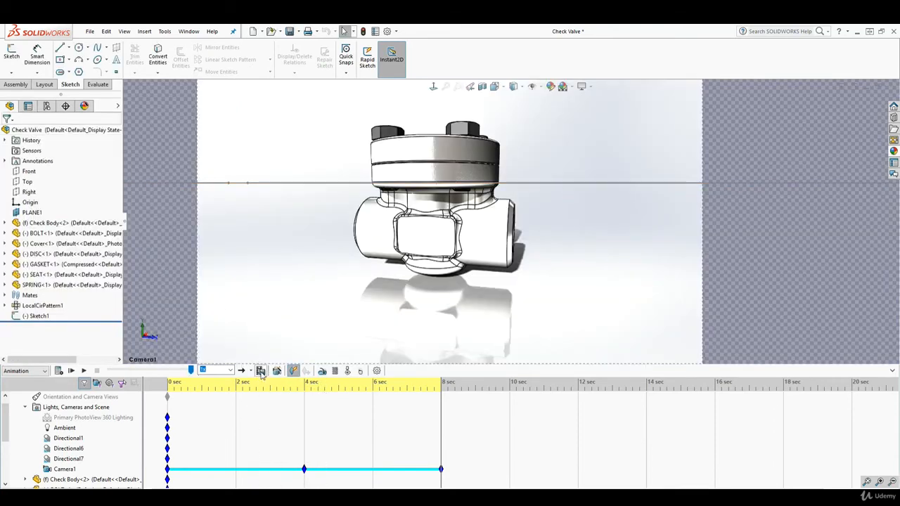
Step: Save the animation as a 1920×1080 Full Frames (Uncompressed) AVI, recalculating the motion study
{"action": "left_click", "coordinate": [260, 372]}
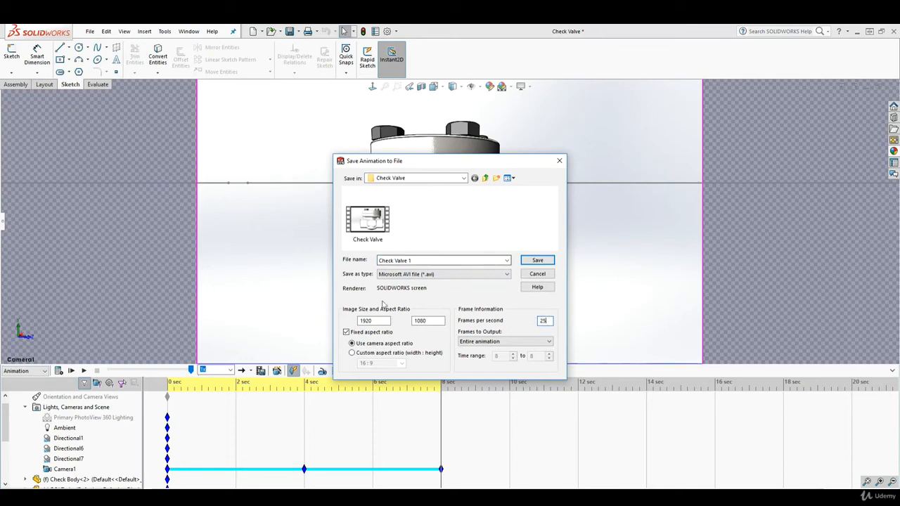
{"action": "left_click", "coordinate": [537, 260]}
{"action": "left_click", "coordinate": [461, 263]}
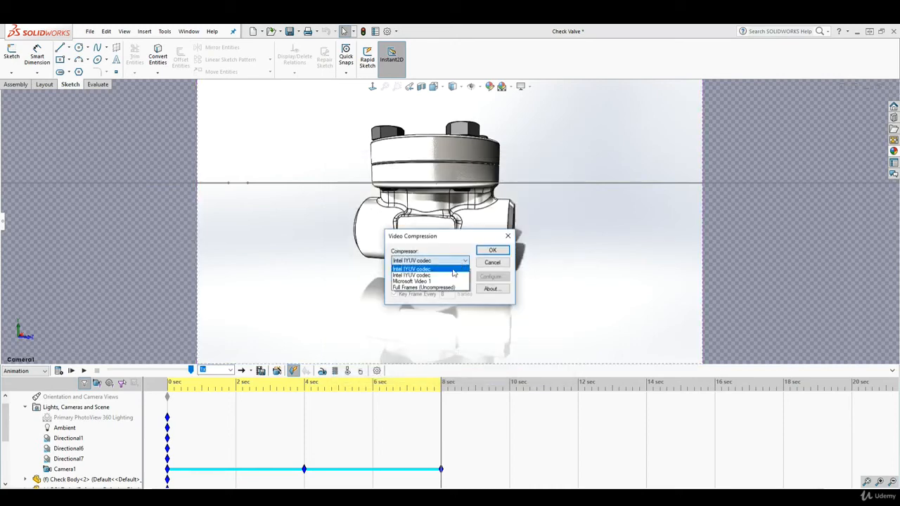
{"action": "left_click", "coordinate": [432, 289]}
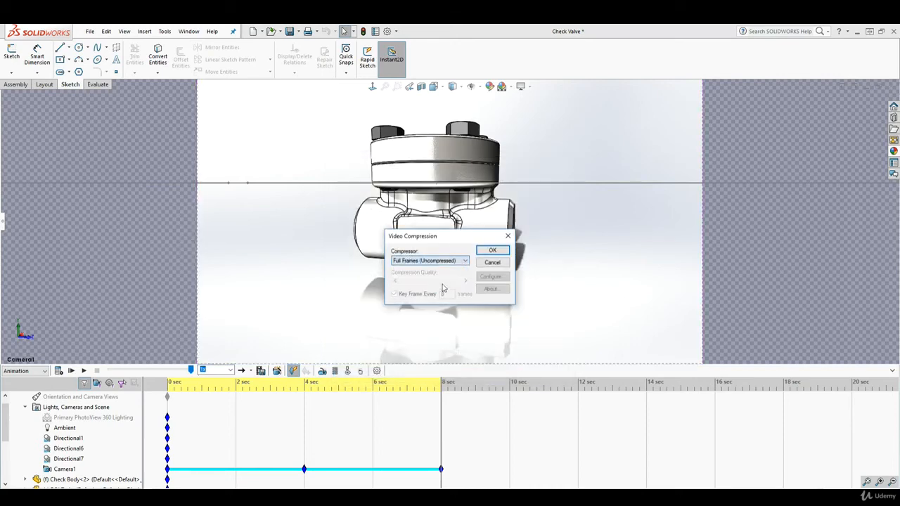
{"action": "left_click", "coordinate": [494, 251]}
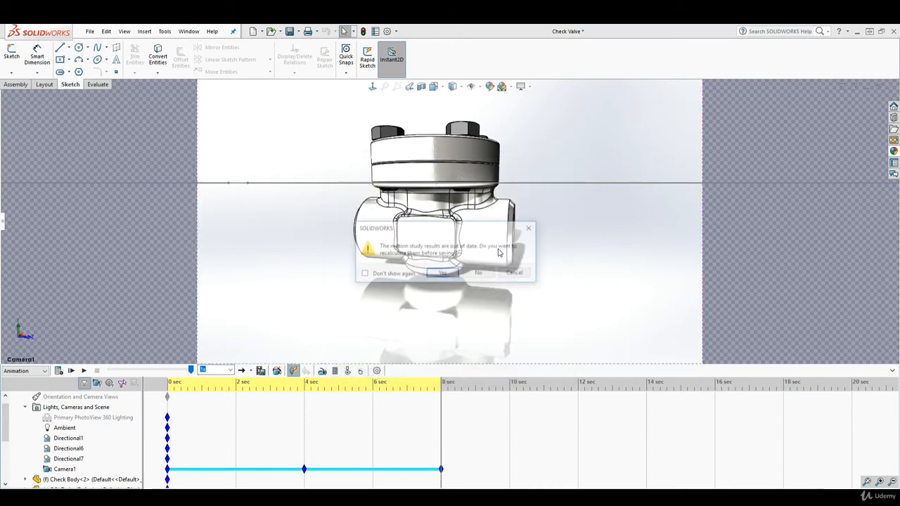
{"action": "left_click", "coordinate": [443, 273]}
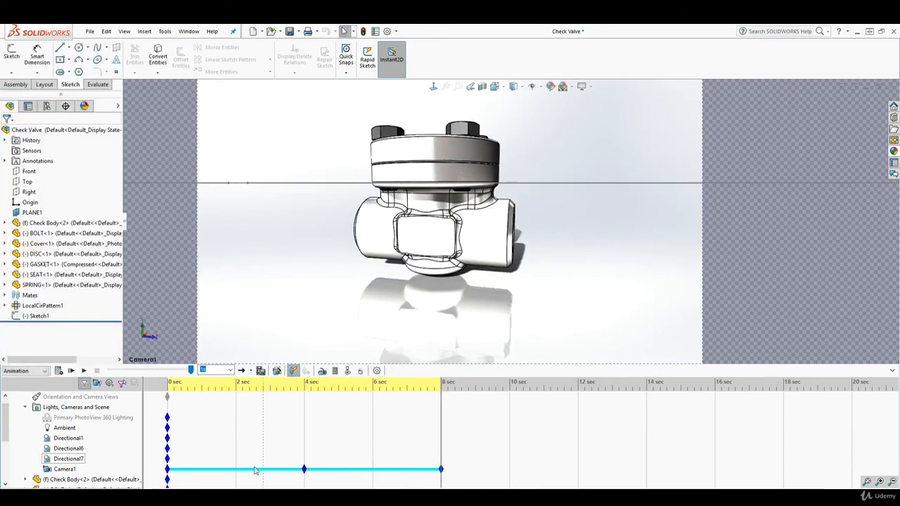
Step: Play Check Valve 1.avi from the Check Valve folder in Movies & TV
{"action": "left_click", "coordinate": [84, 497]}
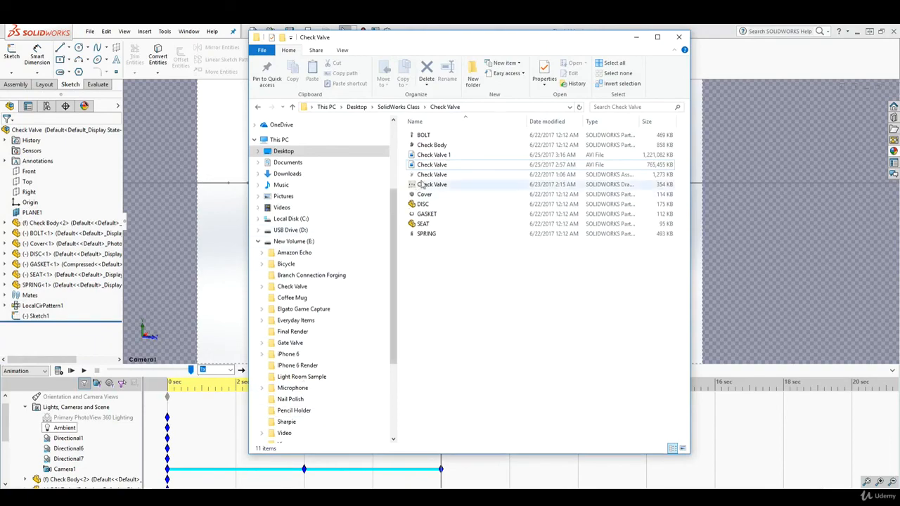
{"action": "left_click", "coordinate": [434, 155]}
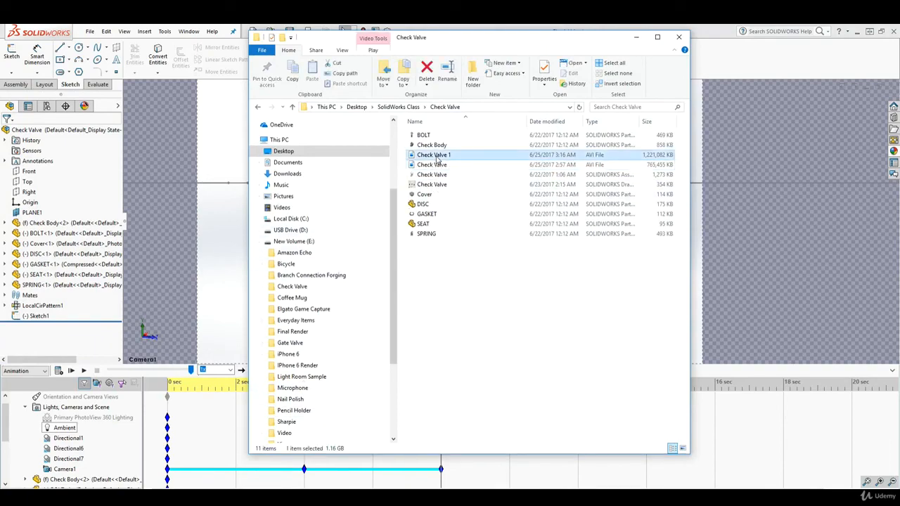
{"action": "double_click", "coordinate": [436, 159]}
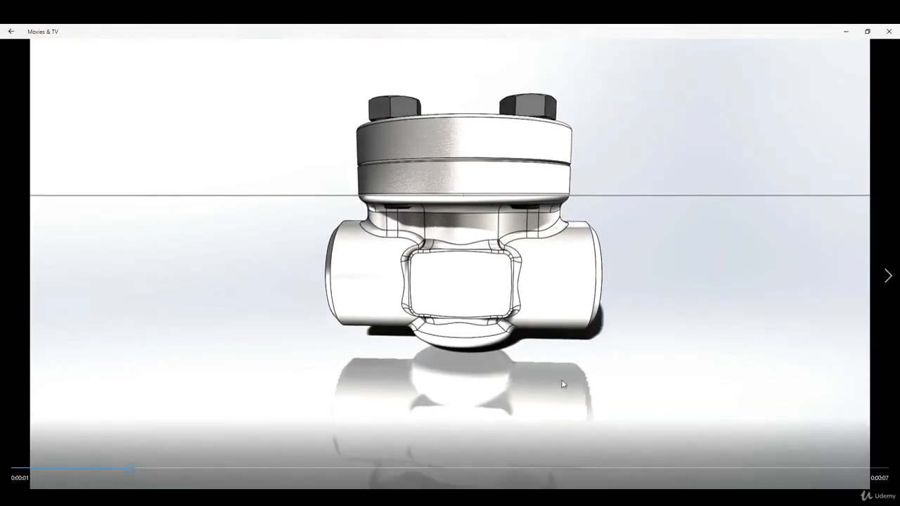